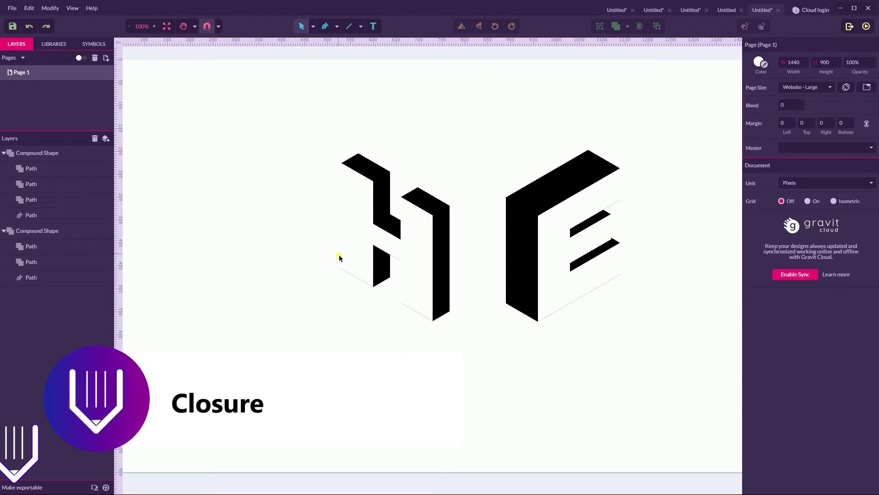
Step: Inspect the existing H and E paths, then bring up the New Design dialog with Alt+N
{"action": "left_click", "coordinate": [358, 207]}
{"action": "double_click", "coordinate": [359, 207]}
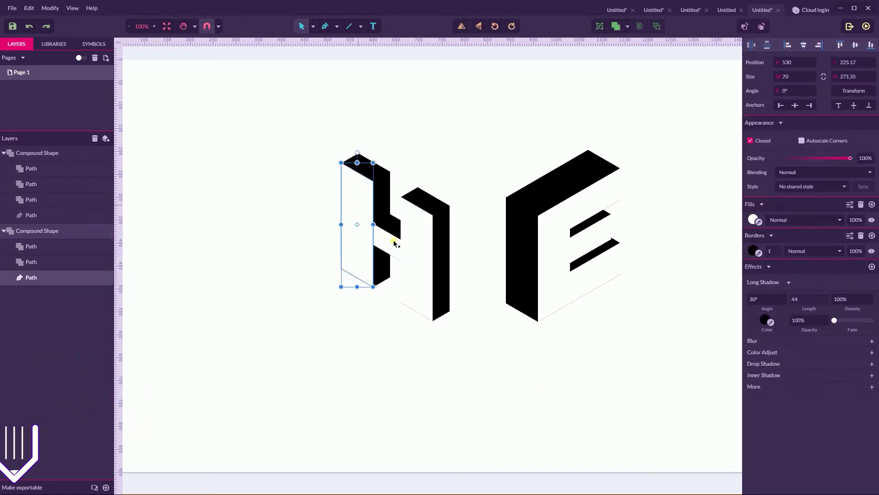
{"action": "left_click", "coordinate": [413, 246]}
{"action": "left_click", "coordinate": [350, 209]}
{"action": "left_click", "coordinate": [326, 194]}
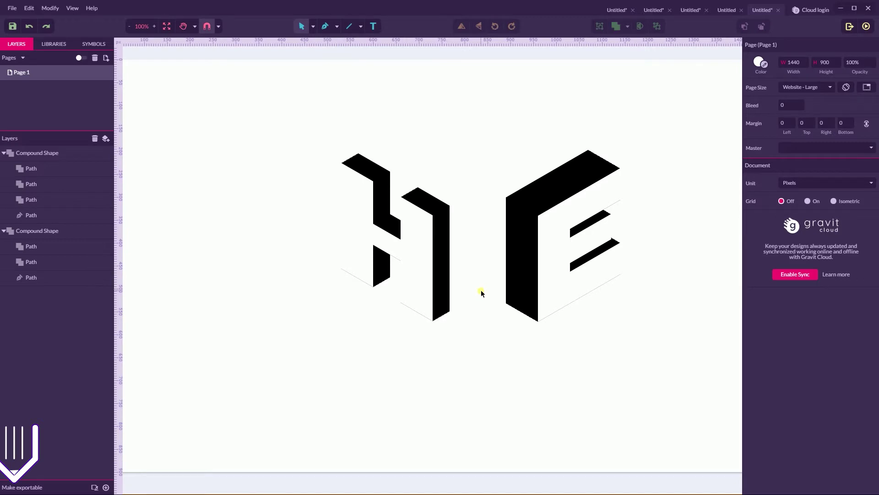
{"action": "left_click", "coordinate": [553, 225]}
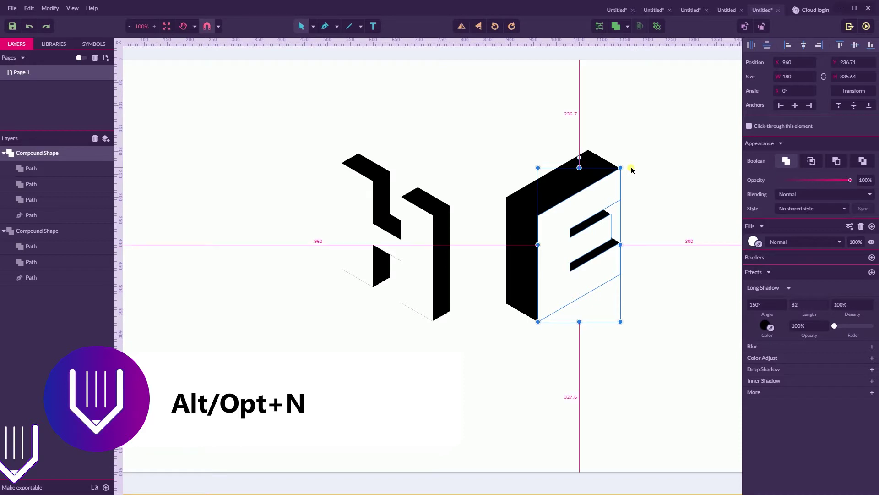
{"action": "key", "text": "alt+n"}
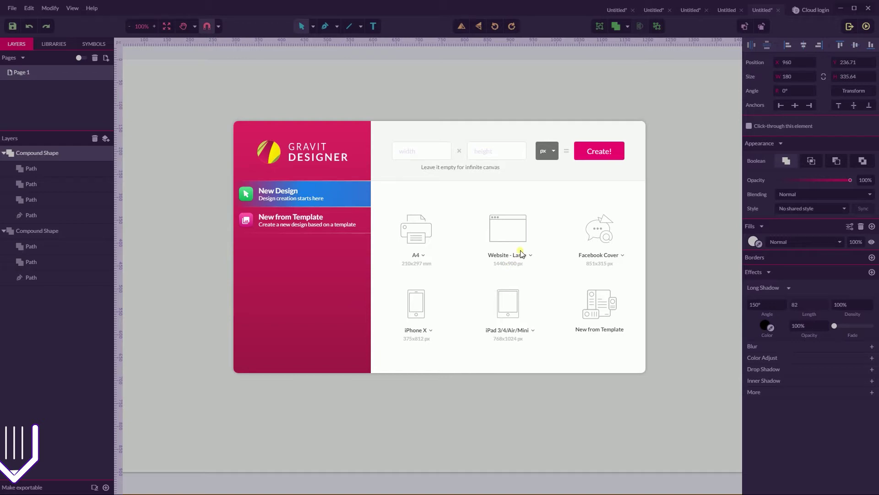
Step: Create a 1440×900 Website - Large page with an isometric grid of size 10, zoomed to 300%
{"action": "left_click", "coordinate": [507, 225]}
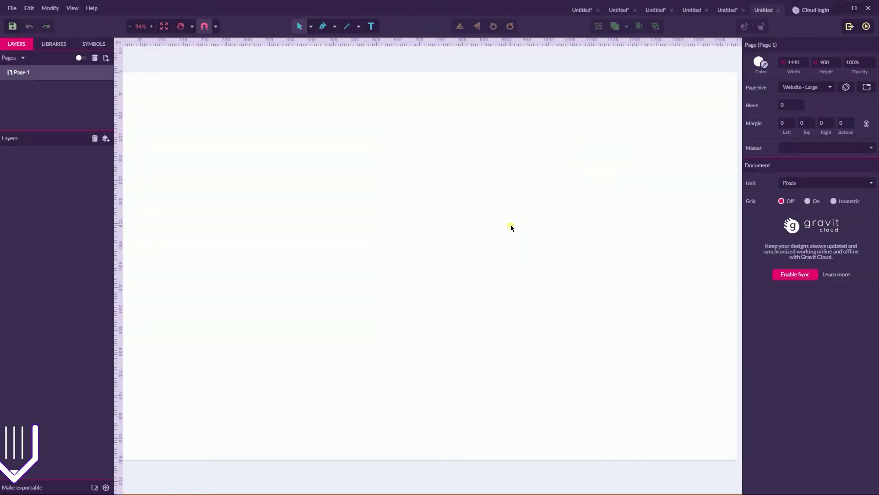
{"action": "left_click", "coordinate": [833, 201]}
{"action": "left_click", "coordinate": [790, 219]}
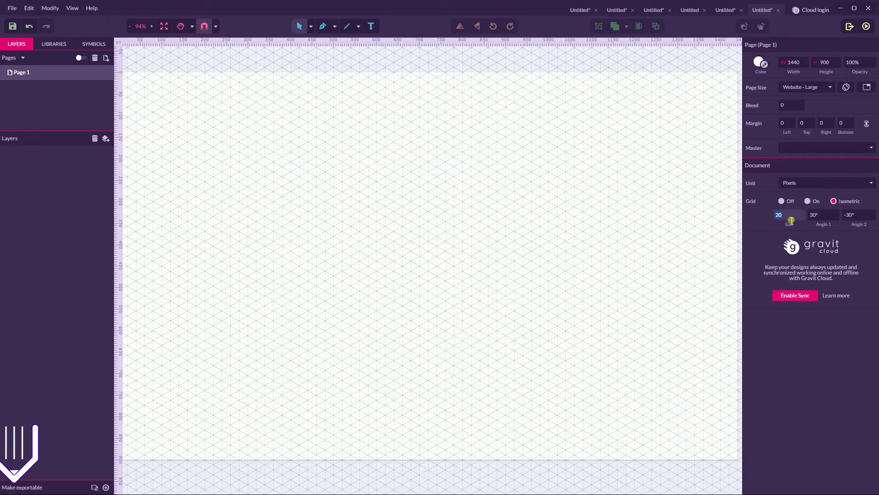
{"action": "key", "text": "Down"}
{"action": "key", "text": "Down"}
{"action": "key", "text": "Down"}
{"action": "key", "text": "Down"}
{"action": "key", "text": "Down"}
{"action": "key", "text": "Down"}
{"action": "key", "text": "Down"}
{"action": "key", "text": "Down"}
{"action": "key", "text": "Down"}
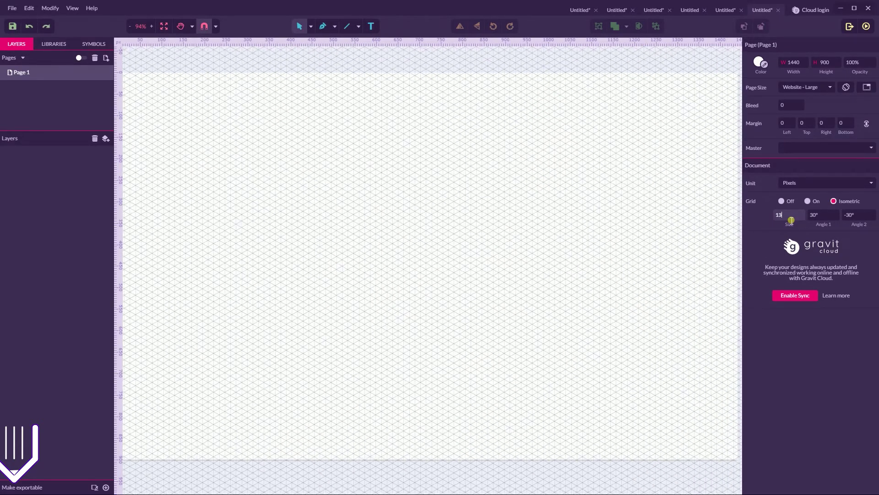
{"action": "key", "text": "Down"}
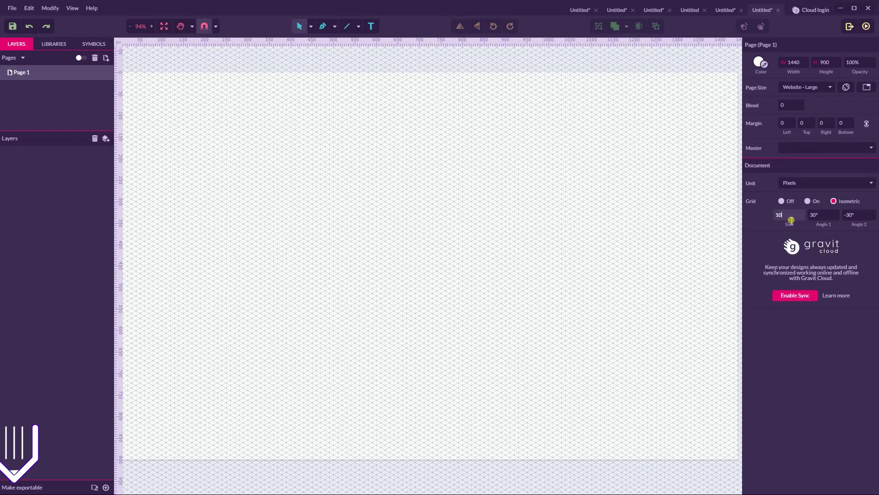
{"action": "left_click", "coordinate": [429, 216]}
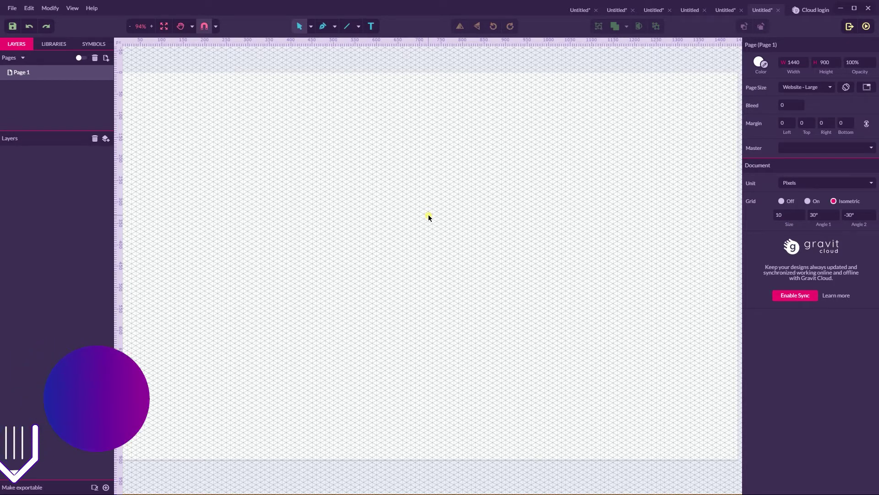
{"action": "key", "text": "ctrl+plus"}
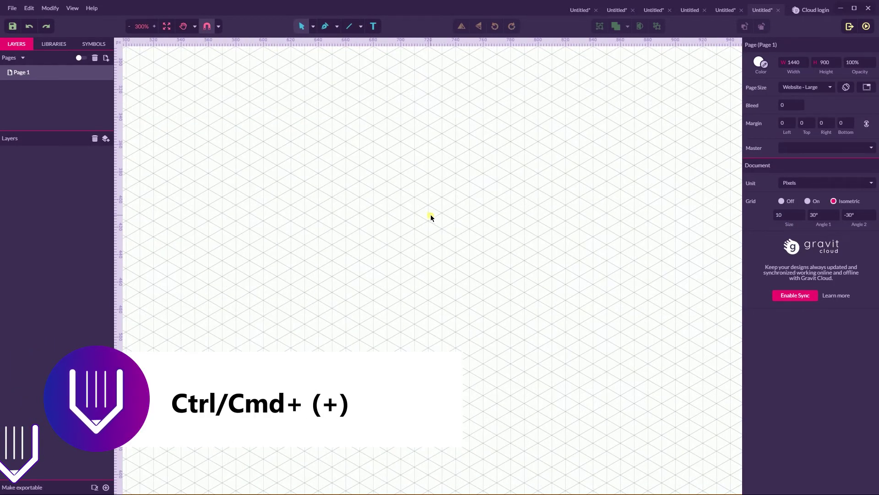
{"action": "left_click", "coordinate": [325, 26]}
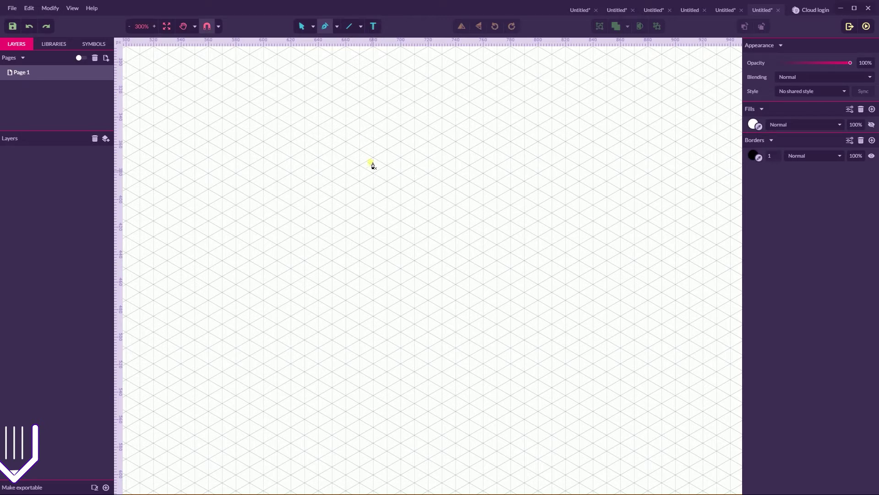
Step: Add a text letter H on the canvas and enlarge it to size 114
{"action": "left_click", "coordinate": [374, 27]}
{"action": "left_click", "coordinate": [380, 147]}
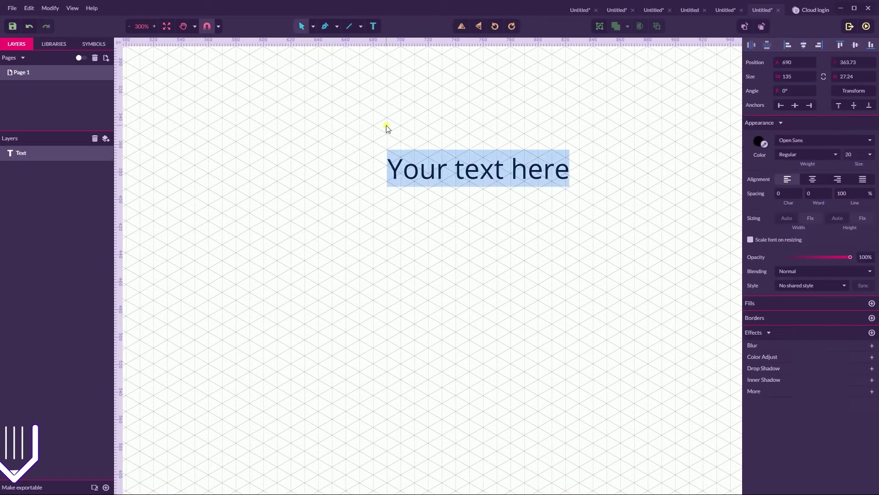
{"action": "key", "text": "BackSpace"}
{"action": "type", "text": "H"}
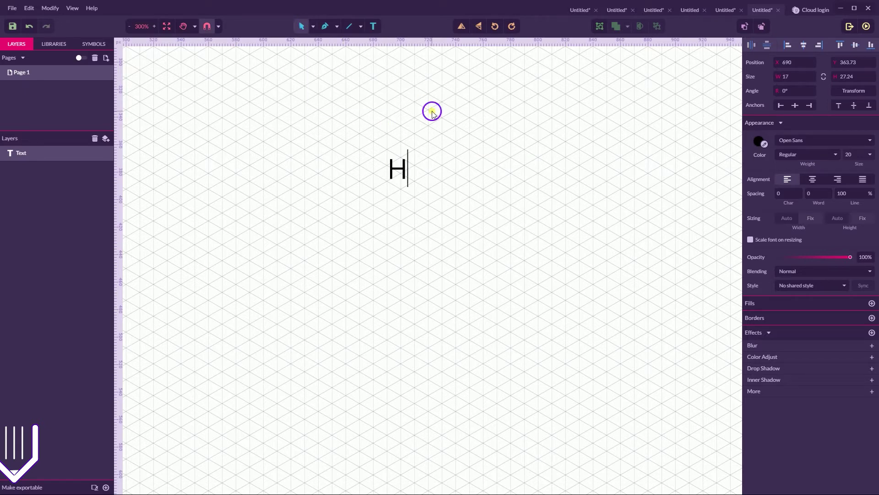
{"action": "key", "text": "Escape"}
{"action": "left_click_drag", "start_coordinate": [387, 187], "coordinate": [326, 242]}
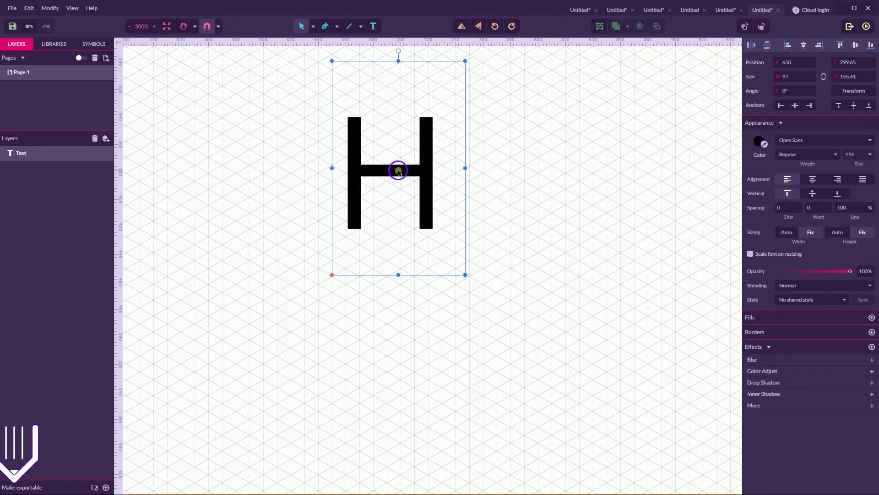
{"action": "left_click_drag", "start_coordinate": [398, 172], "coordinate": [413, 169]}
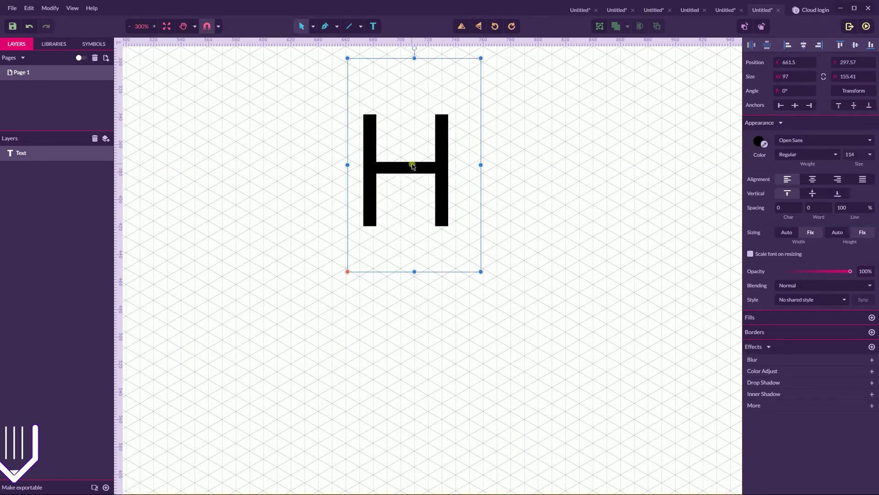
Step: Make the H Open Sans Extra-Bold and move it right to X 760, Y 300.22
{"action": "left_click", "coordinate": [804, 156]}
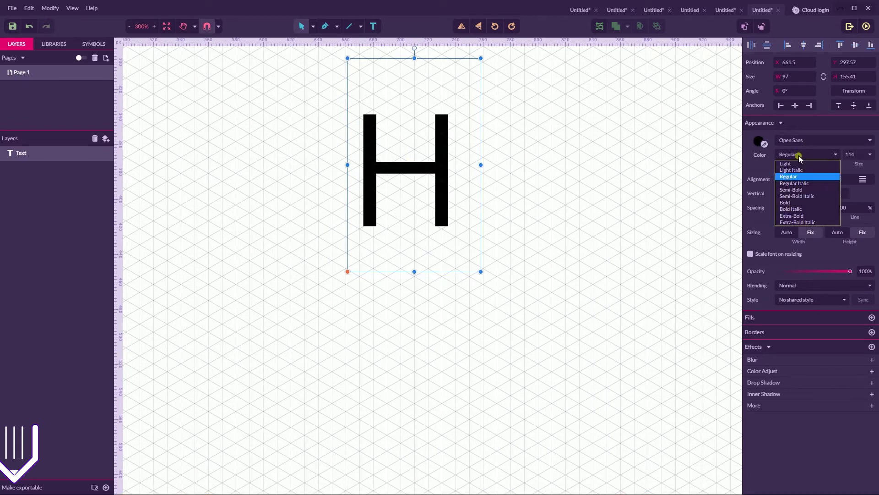
{"action": "left_click", "coordinate": [795, 216]}
{"action": "left_click", "coordinate": [578, 178]}
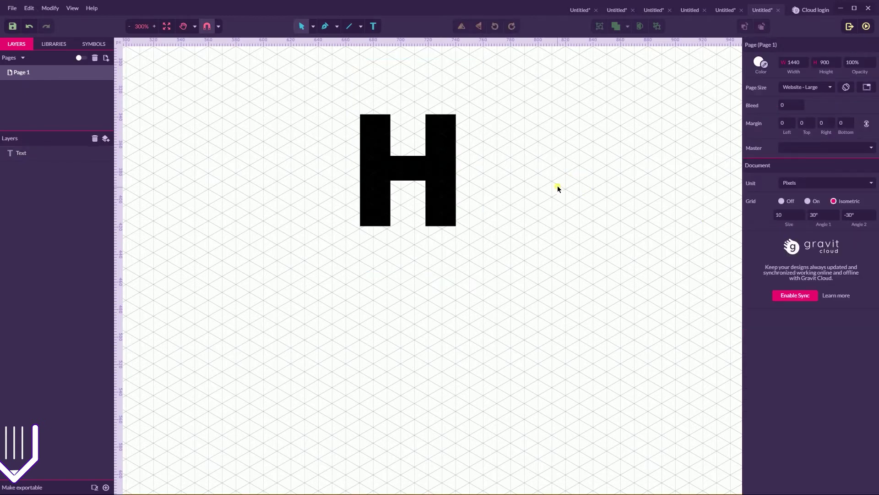
{"action": "left_click", "coordinate": [433, 158]}
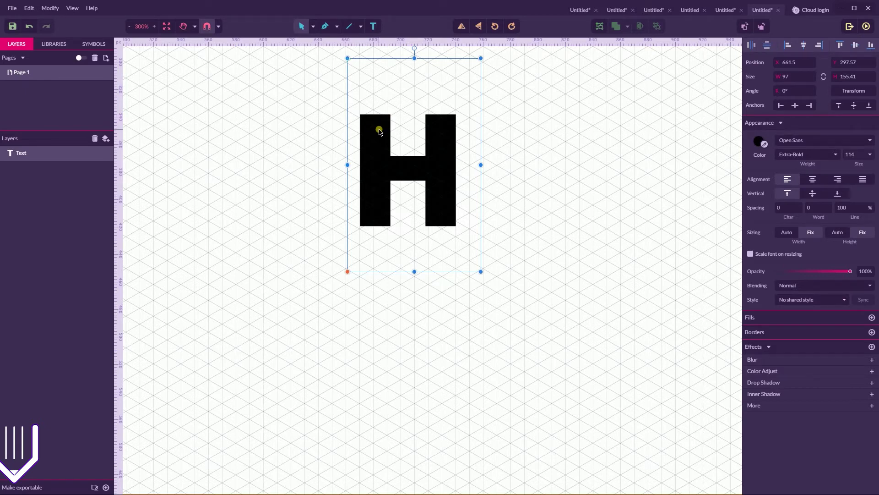
{"action": "left_click_drag", "start_coordinate": [379, 131], "coordinate": [515, 135]}
{"action": "left_click", "coordinate": [323, 27]}
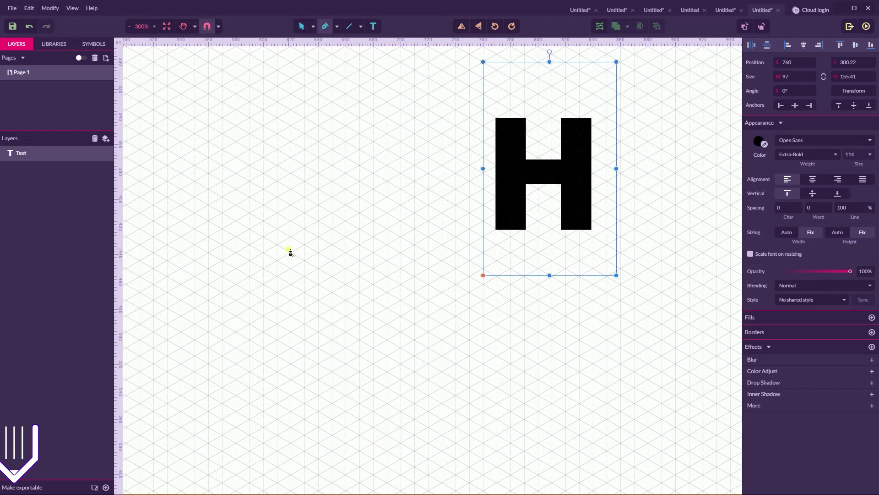
{"action": "left_click", "coordinate": [219, 27]}
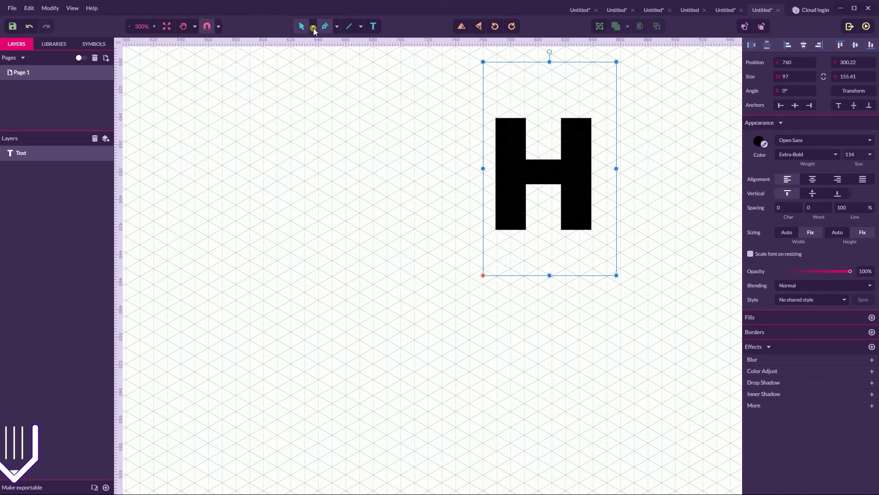
Step: Start the H outline with its left leg, lower crossbar edge and right leg's inner bottom
{"action": "left_click", "coordinate": [277, 197]}
{"action": "left_click", "coordinate": [277, 339]}
{"action": "mouse_move", "coordinate": [302, 357]}
{"action": "left_mouse_down"}
{"action": "mouse_move", "coordinate": [308, 296]}
{"action": "mouse_move", "coordinate": [305, 355]}
{"action": "left_mouse_up"}
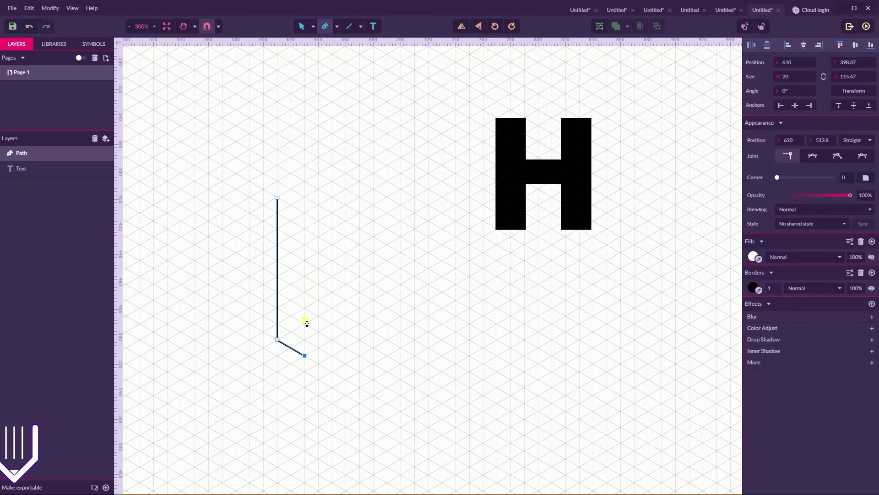
{"action": "left_click", "coordinate": [305, 292]}
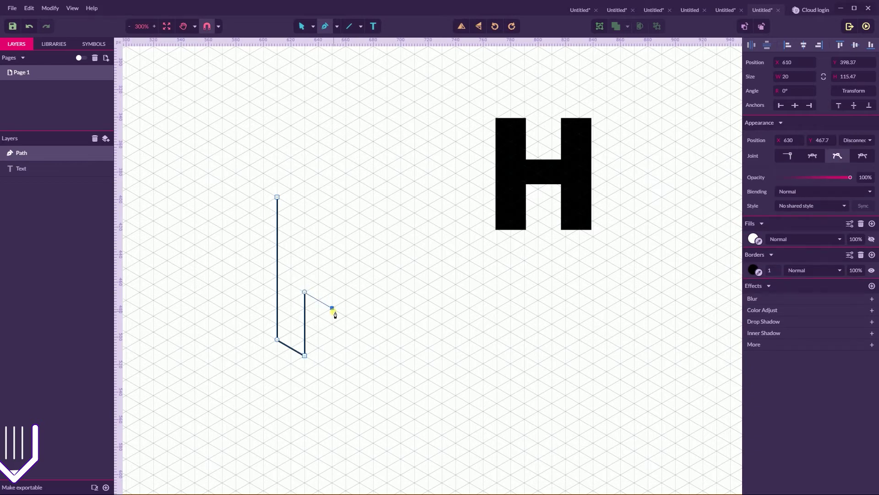
{"action": "left_click", "coordinate": [332, 308]}
{"action": "left_click", "coordinate": [332, 371]}
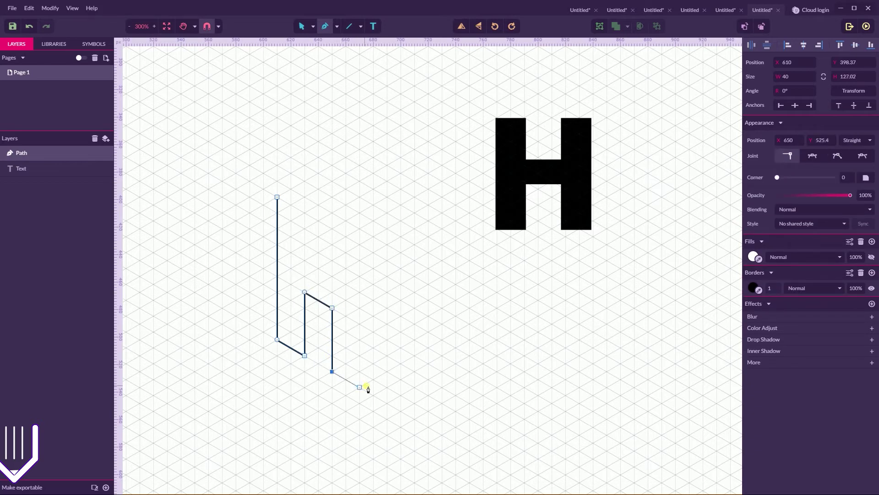
{"action": "left_click", "coordinate": [365, 388]}
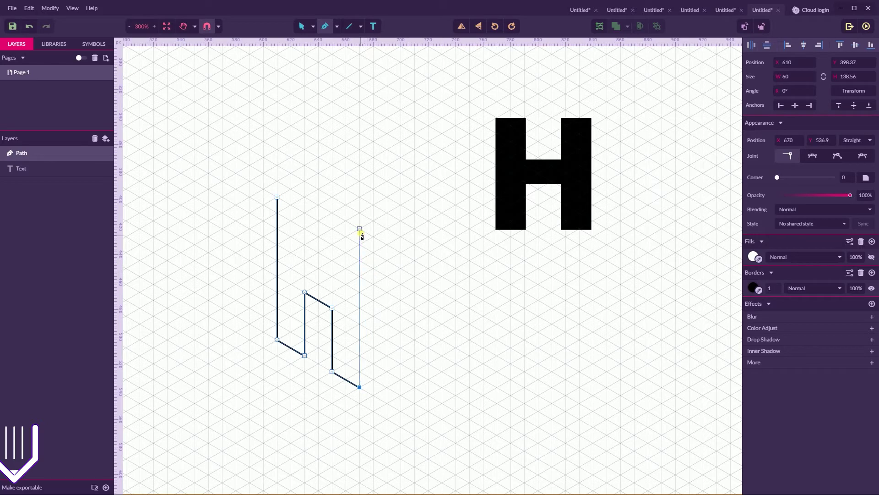
Step: Trace the right leg's top, the upper crossbar and the left leg's inner edge, closing the outline
{"action": "left_click", "coordinate": [361, 229]}
{"action": "left_click", "coordinate": [333, 213]}
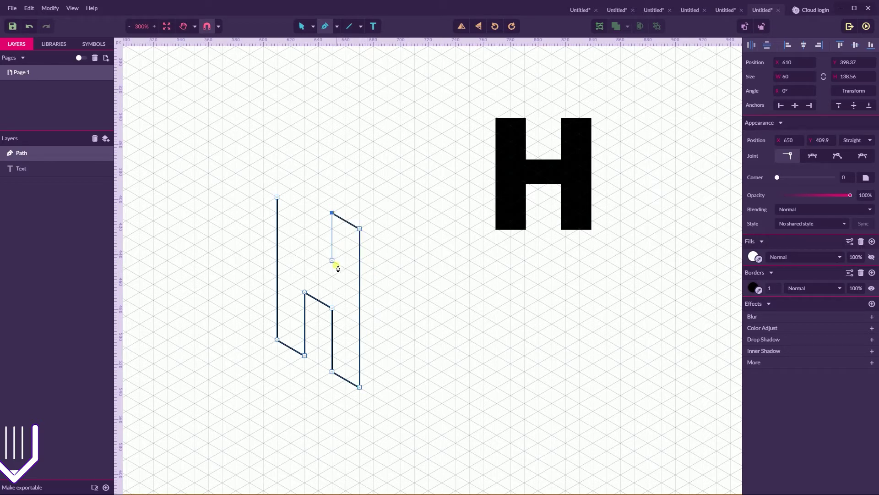
{"action": "left_click", "coordinate": [333, 277]}
{"action": "left_click", "coordinate": [306, 262]}
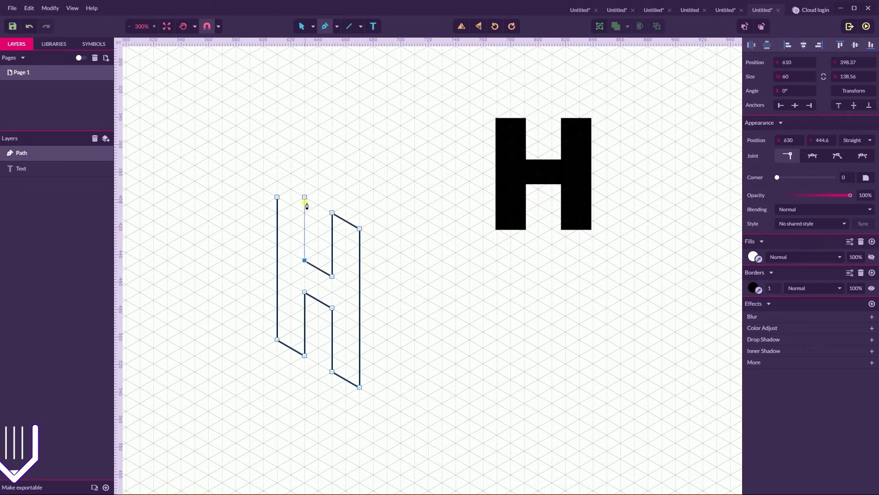
{"action": "left_click", "coordinate": [305, 213]}
{"action": "left_click", "coordinate": [280, 199]}
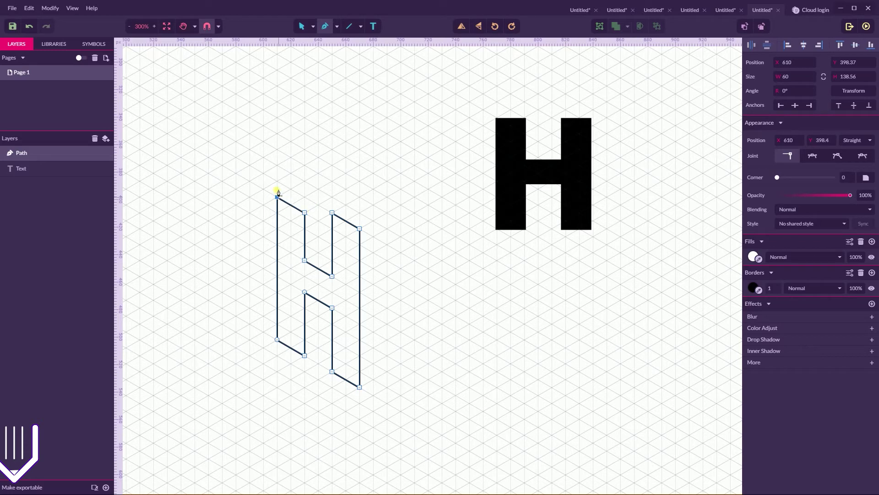
{"action": "left_click", "coordinate": [316, 28]}
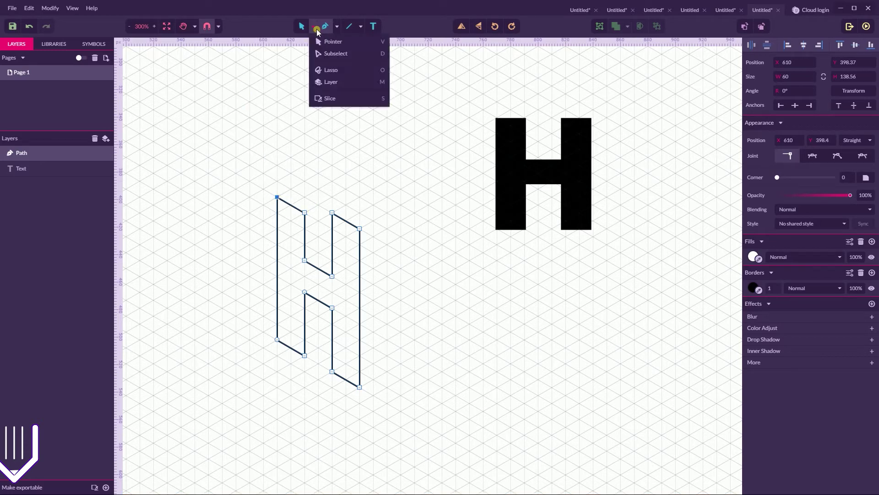
{"action": "left_click", "coordinate": [331, 54]}
{"action": "left_click", "coordinate": [361, 169]}
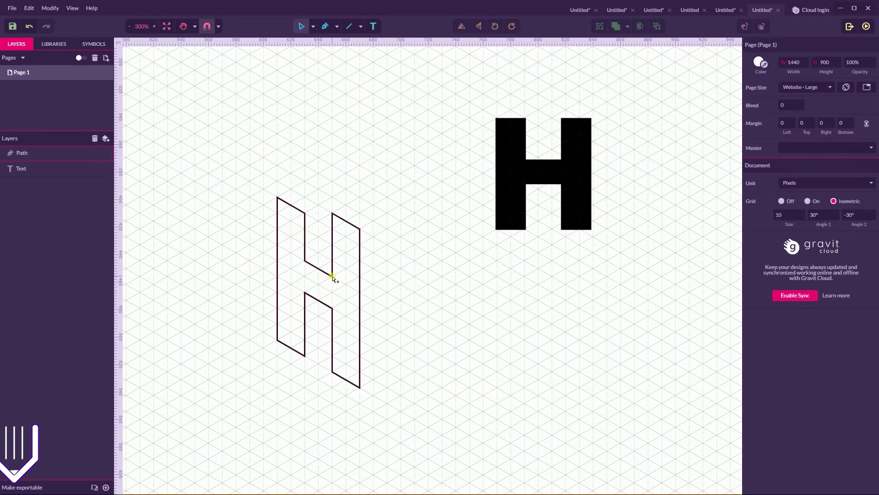
Step: Give the two crossbar anchors straight joints and nudge them down onto the grid
{"action": "left_click", "coordinate": [332, 276]}
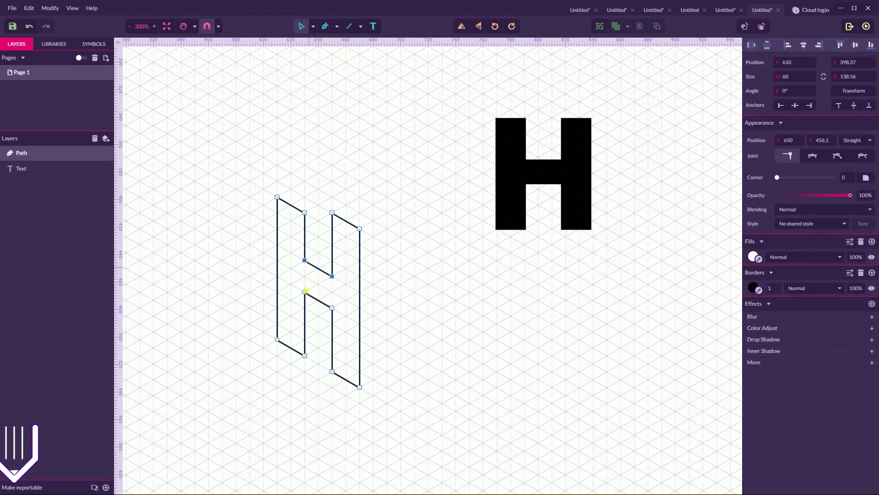
{"action": "left_click", "coordinate": [304, 292], "text": "shift"}
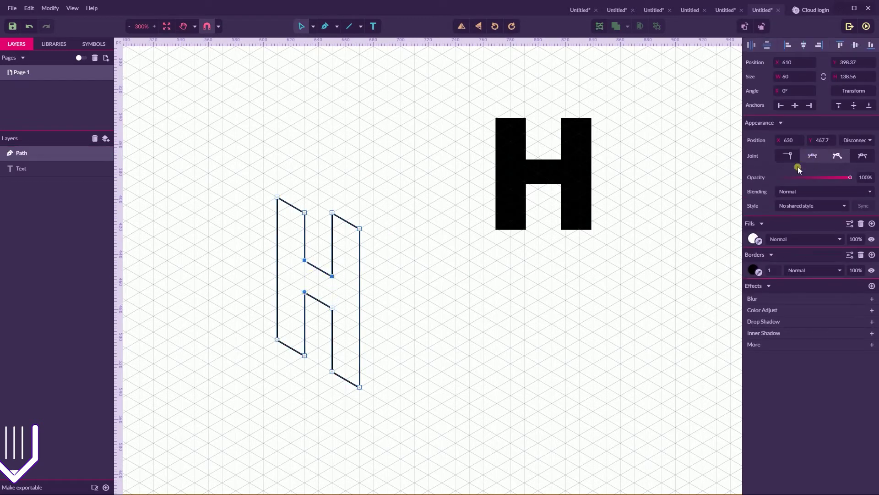
{"action": "left_click", "coordinate": [785, 155]}
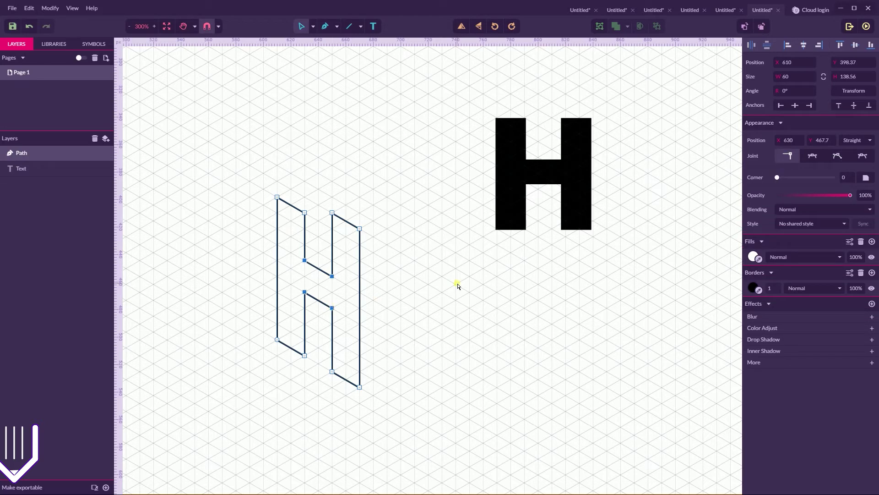
{"action": "key", "text": "Down"}
{"action": "key", "text": "Down"}
{"action": "key", "text": "Down"}
{"action": "key", "text": "Down"}
{"action": "key", "text": "Down"}
{"action": "key", "text": "Down"}
{"action": "key", "text": "Up"}
{"action": "key", "text": "Up"}
{"action": "key", "text": "Up"}
{"action": "key", "text": "Up"}
{"action": "key", "text": "Down"}
{"action": "key", "text": "Down"}
{"action": "key", "text": "Down"}
{"action": "key", "text": "Down"}
{"action": "key", "text": "Down"}
{"action": "key", "text": "Down"}
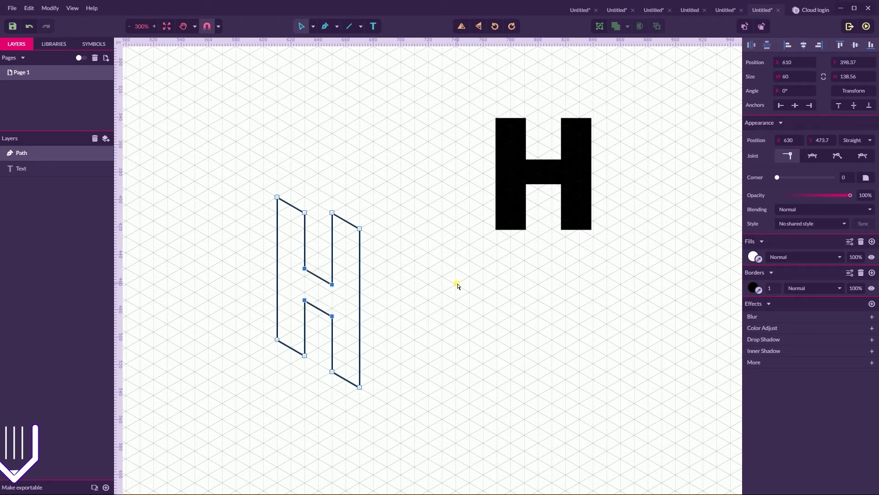
{"action": "key", "text": "Down"}
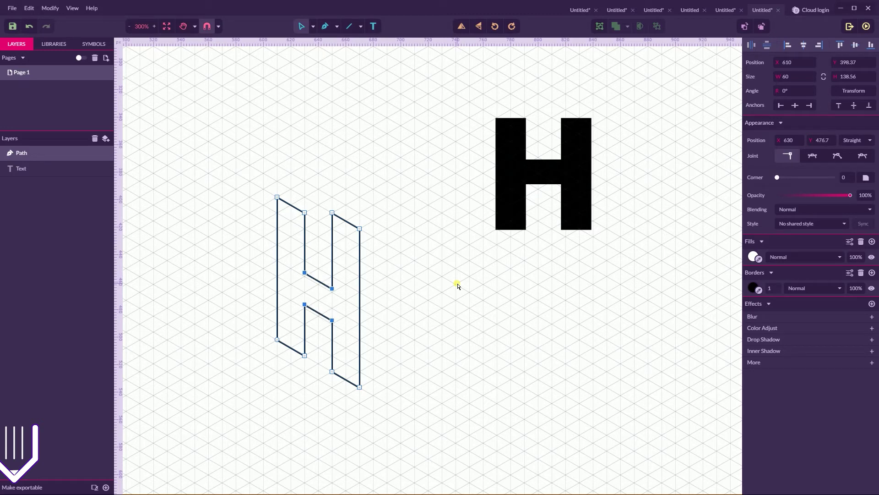
Step: Drag the right stroke's top point down so the right leg starts lower
{"action": "left_click", "coordinate": [412, 248]}
{"action": "double_click", "coordinate": [334, 215]}
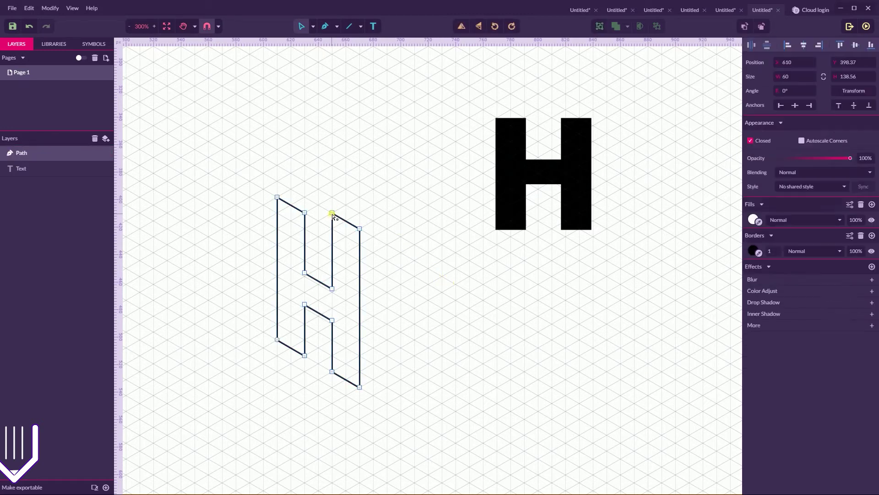
{"action": "left_click", "coordinate": [332, 228]}
{"action": "left_click_drag", "start_coordinate": [359, 229], "coordinate": [359, 244]}
{"action": "left_click", "coordinate": [382, 208]}
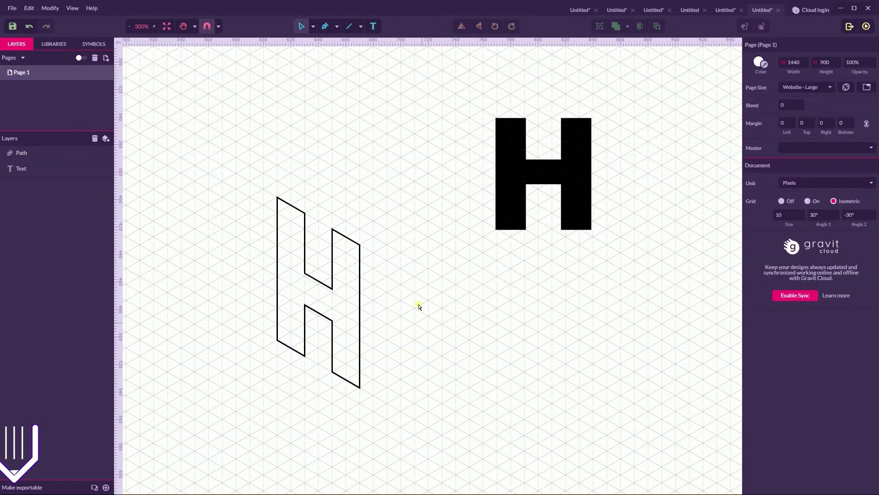
Step: Select the whole H path and remove its border
{"action": "left_click", "coordinate": [314, 27]}
{"action": "left_click", "coordinate": [334, 52]}
{"action": "left_click", "coordinate": [314, 27]}
{"action": "left_click", "coordinate": [326, 40]}
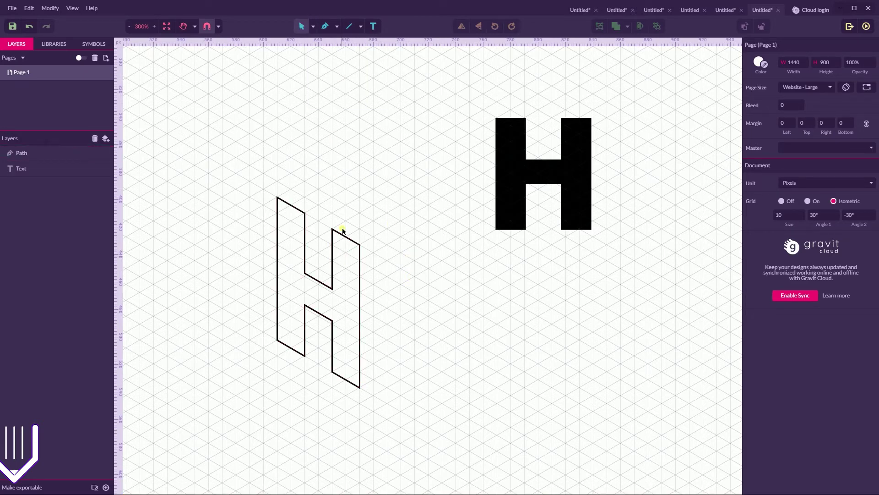
{"action": "left_click", "coordinate": [332, 245]}
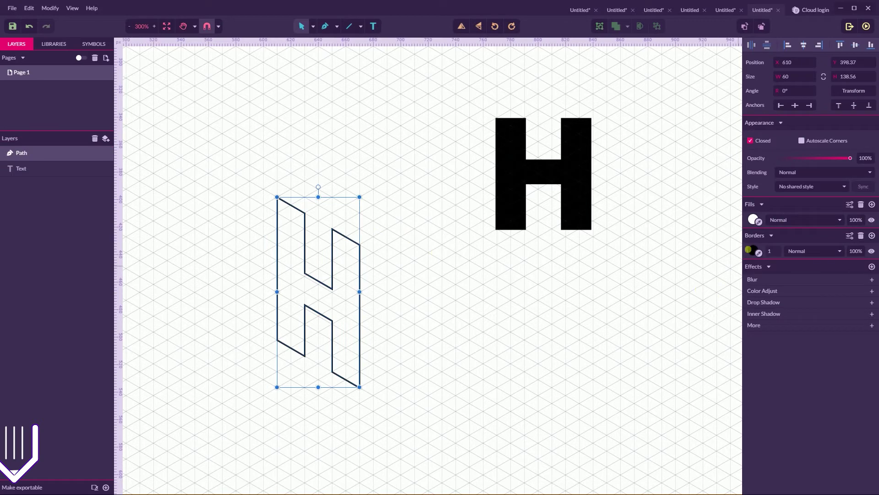
{"action": "left_click", "coordinate": [750, 250]}
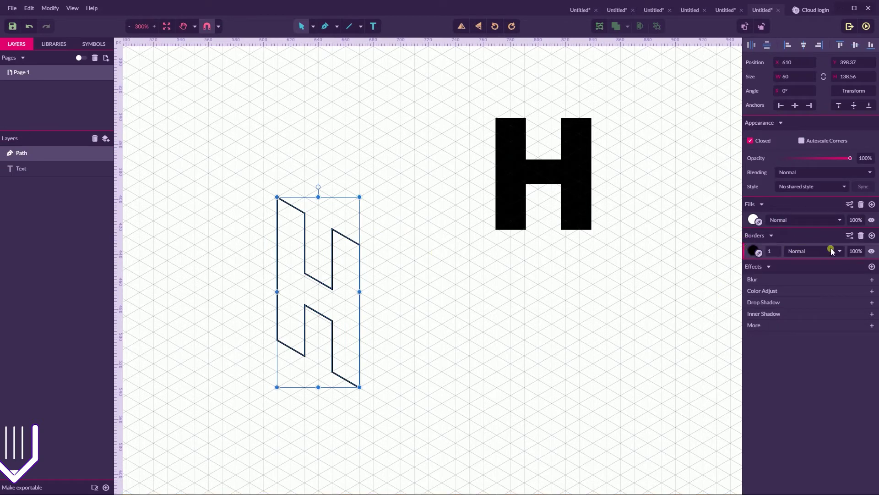
{"action": "left_click", "coordinate": [860, 236]}
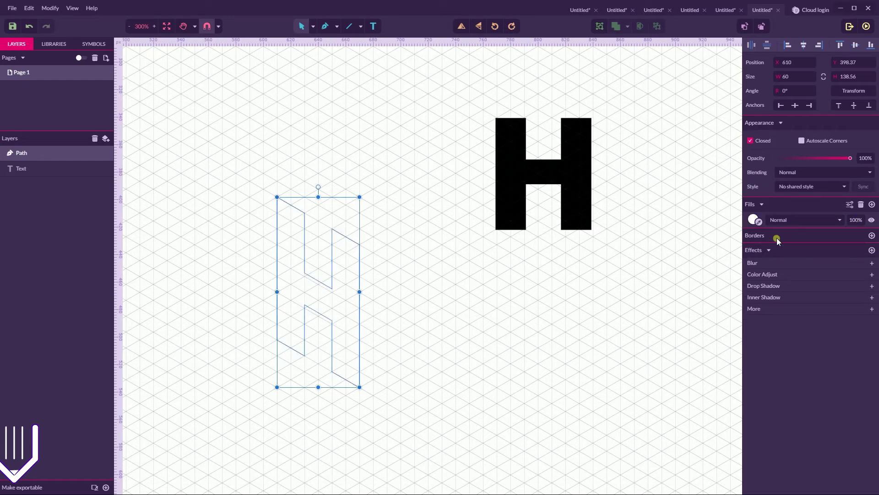
Step: Add a Long Shadow effect to the H with fade 0 and 100% opacity
{"action": "left_click", "coordinate": [768, 310]}
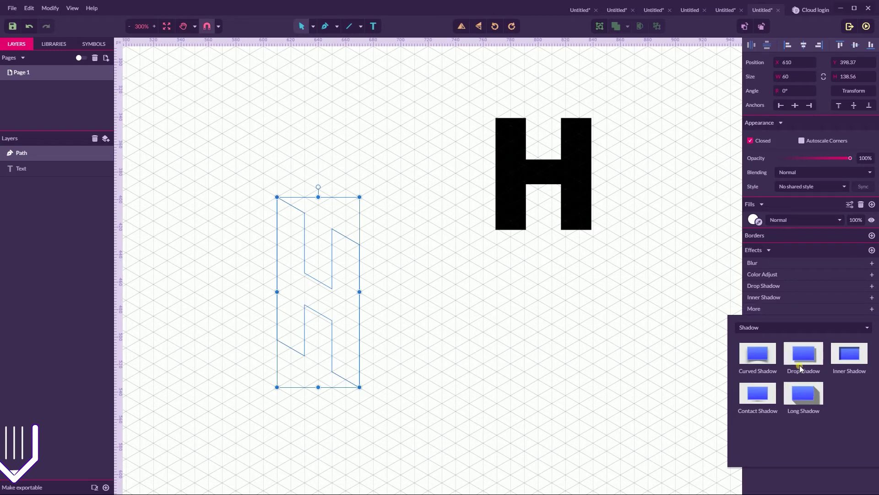
{"action": "left_click", "coordinate": [760, 328]}
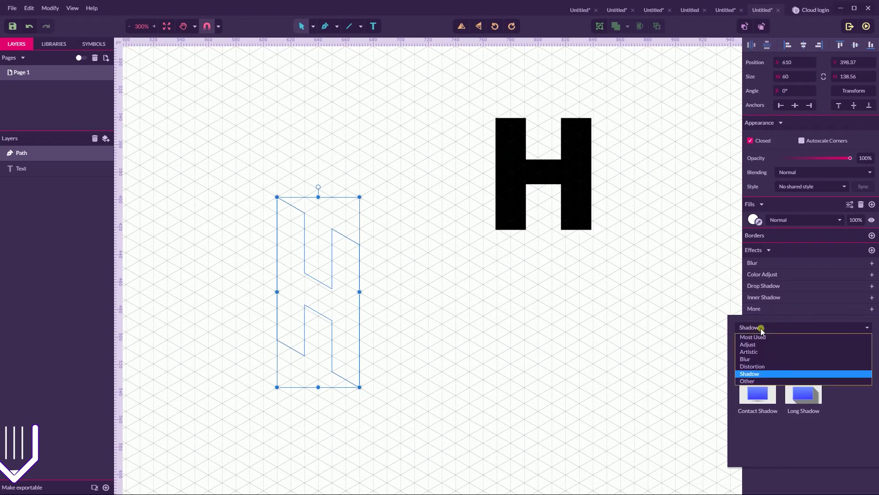
{"action": "left_click", "coordinate": [746, 374]}
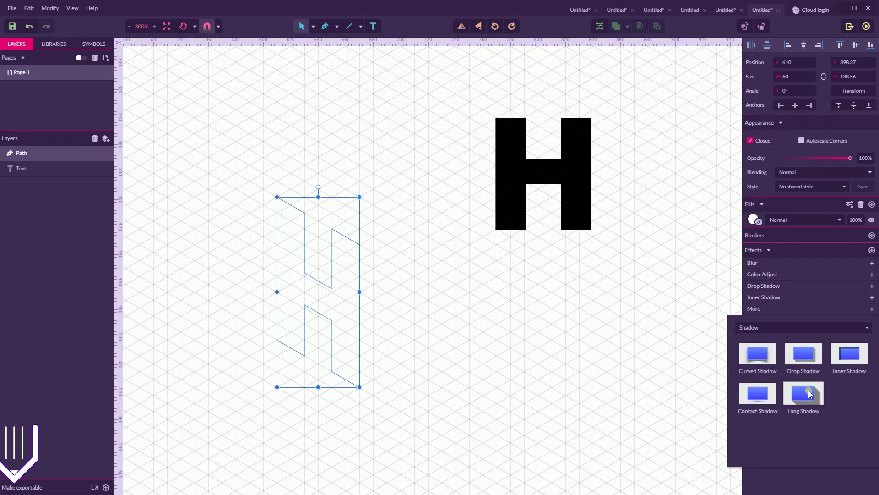
{"action": "left_click", "coordinate": [809, 394]}
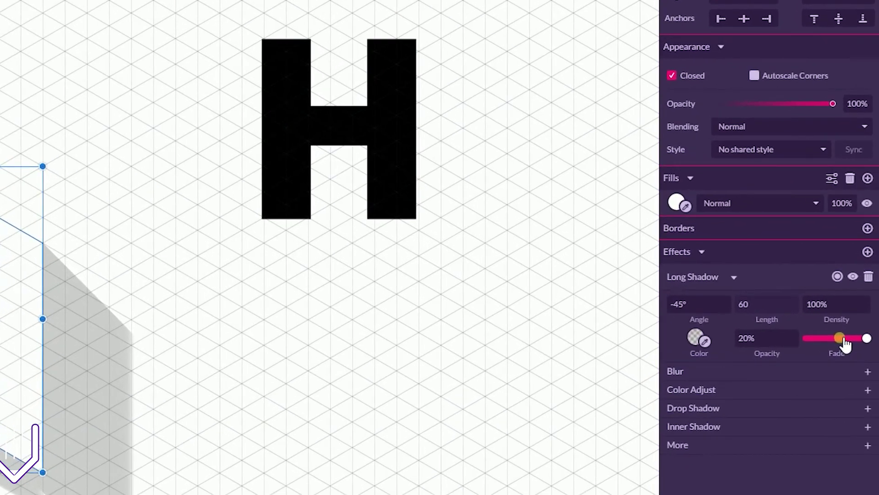
{"action": "left_click_drag", "start_coordinate": [843, 329], "coordinate": [811, 328]}
{"action": "left_click_drag", "start_coordinate": [753, 343], "coordinate": [740, 337]}
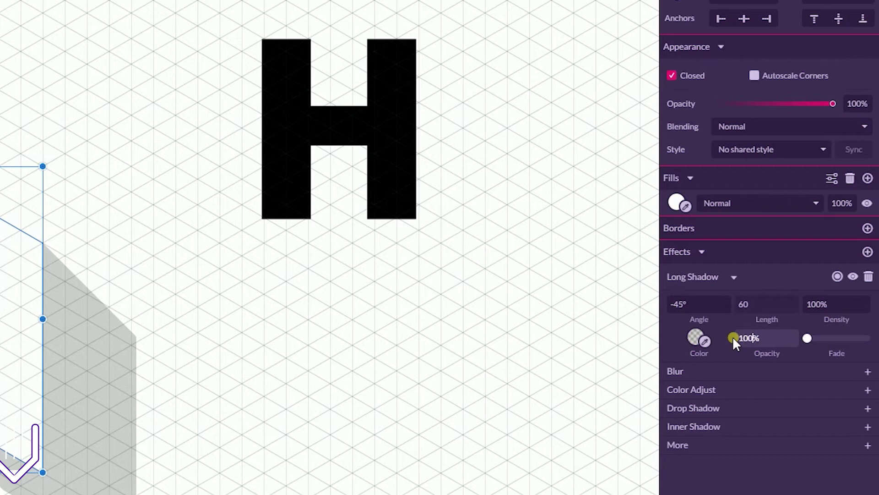
{"action": "key", "text": "Return"}
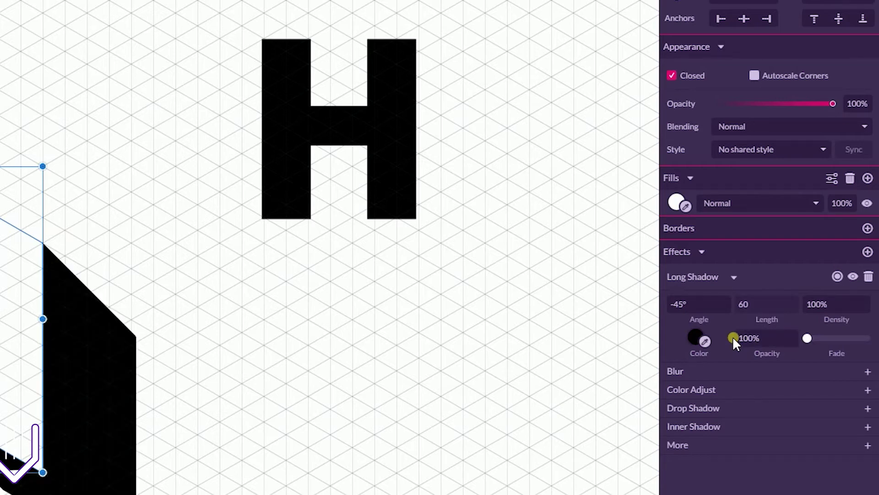
Step: Set the long shadow's angle to 30° and its length to 15
{"action": "left_click", "coordinate": [684, 305]}
{"action": "key", "text": "ctrl+a"}
{"action": "key", "text": "BackSpace"}
{"action": "type", "text": "30"}
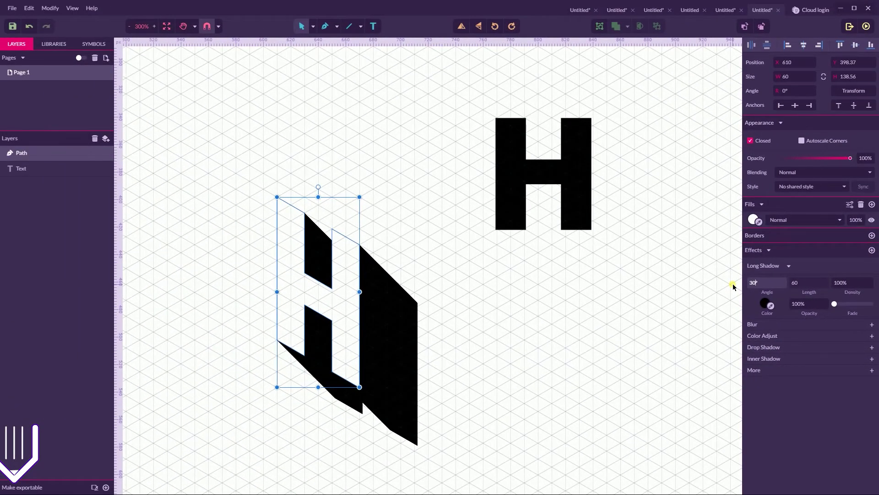
{"action": "key", "text": "Return"}
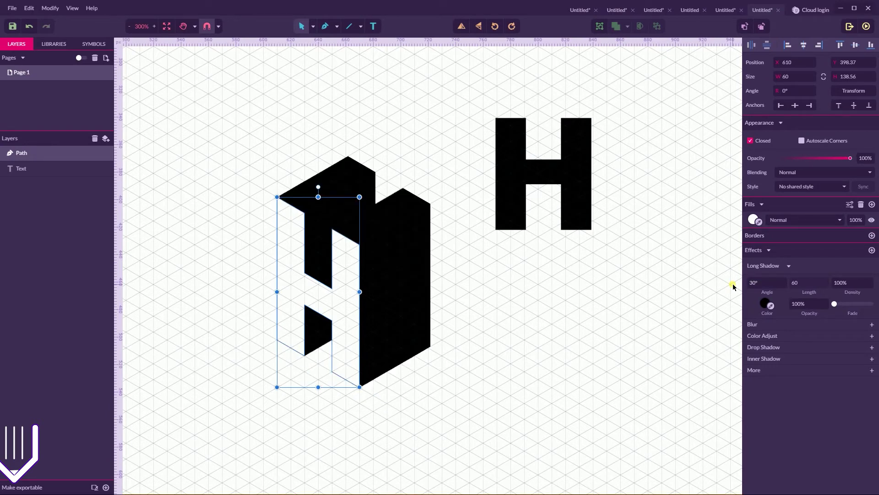
{"action": "left_click", "coordinate": [803, 284]}
{"action": "scroll", "coordinate": [803, 285], "scroll_direction": "down", "scroll_amount": 20}
{"action": "scroll", "coordinate": [803, 284], "scroll_direction": "down", "scroll_amount": 6}
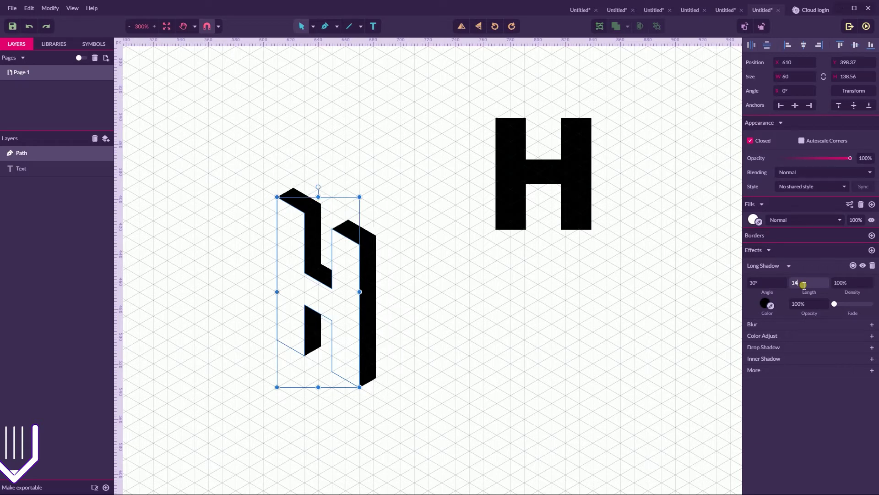
{"action": "scroll", "coordinate": [803, 285], "scroll_direction": "up", "scroll_amount": 1}
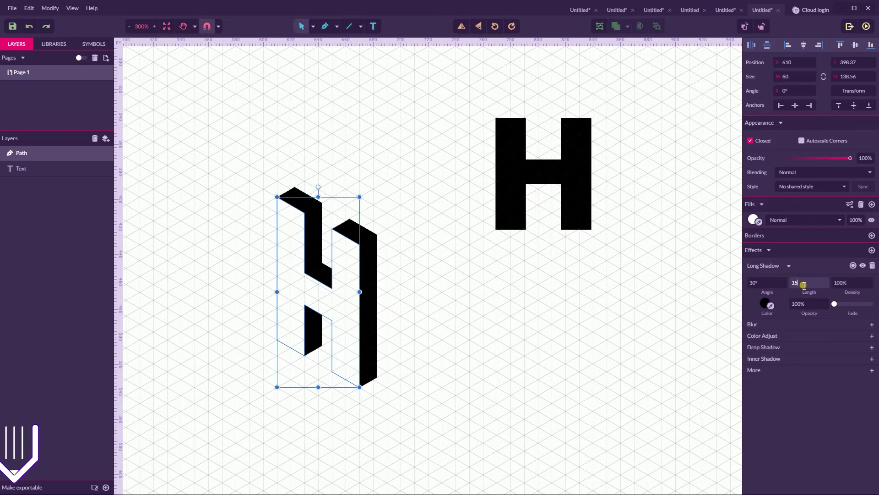
{"action": "left_click", "coordinate": [625, 304]}
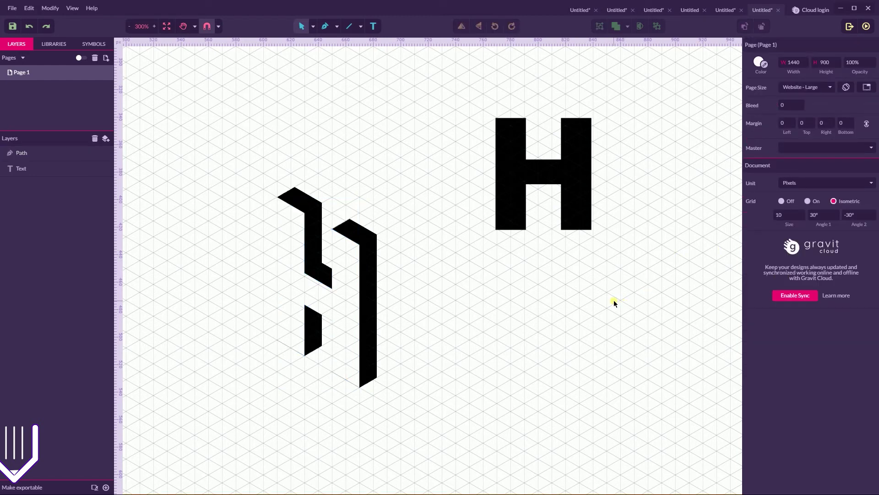
Step: Retype the reference letter as E and move it right to X 790, Y 274.48
{"action": "left_click_drag", "start_coordinate": [557, 167], "coordinate": [344, 140]}
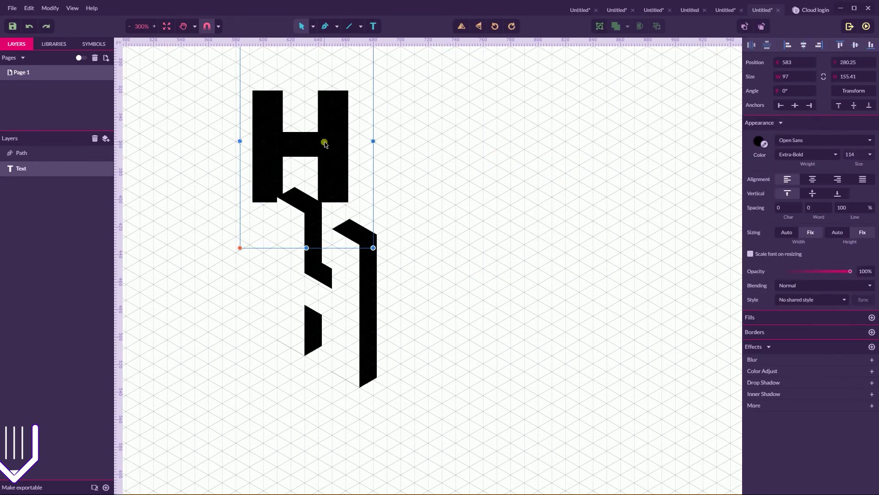
{"action": "double_click", "coordinate": [324, 144]}
{"action": "key", "text": "BackSpace"}
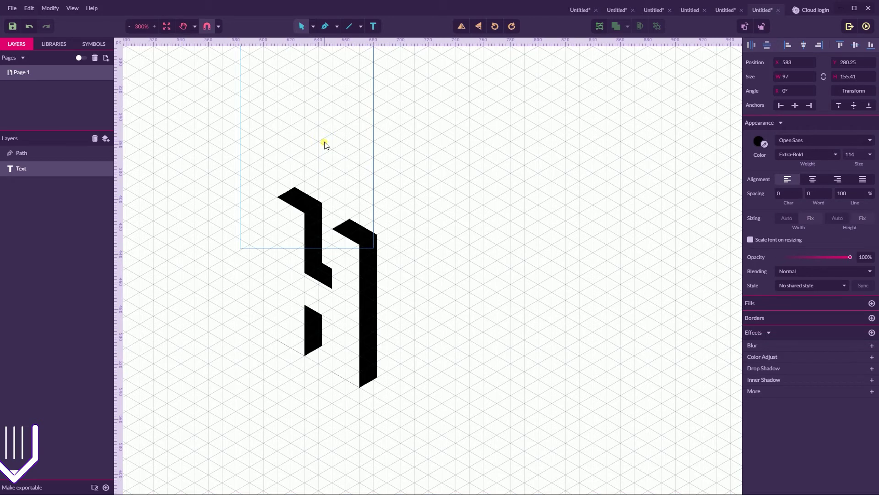
{"action": "type", "text": "E"}
{"action": "key", "text": "Escape"}
{"action": "left_click_drag", "start_coordinate": [282, 122], "coordinate": [562, 110]}
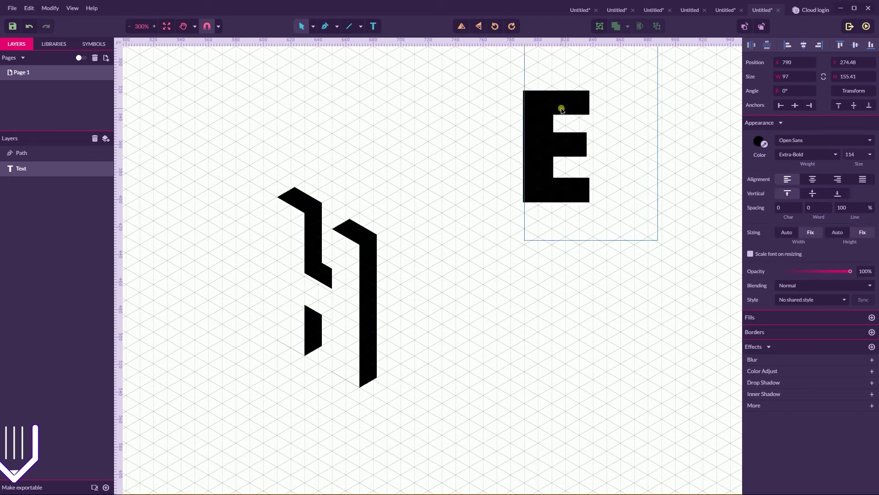
Step: Trace the E's left edge, bottom arm and middle arm with the Pen along the grid
{"action": "key", "text": "p"}
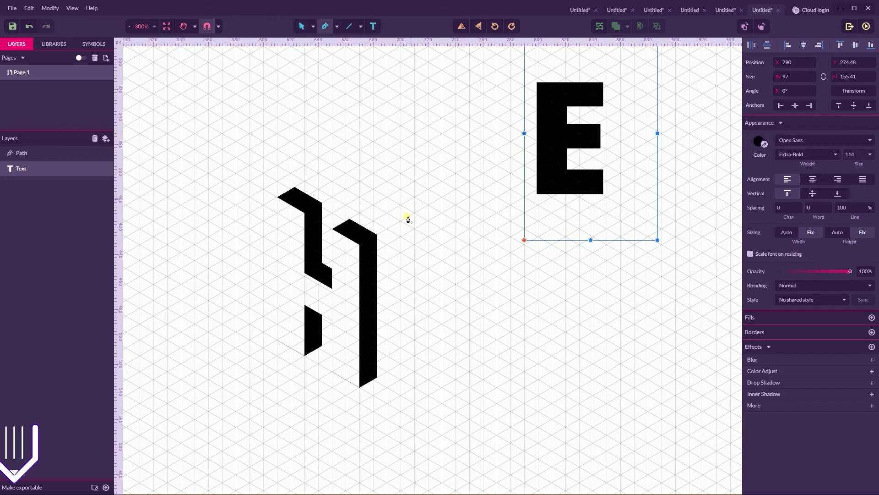
{"action": "left_click", "coordinate": [401, 237]}
{"action": "left_click", "coordinate": [401, 379]}
{"action": "left_click", "coordinate": [497, 324]}
{"action": "left_click", "coordinate": [497, 292]}
{"action": "left_click", "coordinate": [428, 331]}
{"action": "left_click", "coordinate": [428, 316]}
{"action": "left_click", "coordinate": [484, 284]}
{"action": "left_click", "coordinate": [483, 252]}
{"action": "left_click", "coordinate": [428, 283]}
Step: Add the E's top arm and final top-left corner, then nudge the last anchor onto the grid
{"action": "left_click", "coordinate": [429, 268]}
{"action": "left_click", "coordinate": [483, 236]}
{"action": "left_click", "coordinate": [483, 205]}
{"action": "left_click", "coordinate": [400, 252]}
{"action": "left_click", "coordinate": [311, 28]}
{"action": "key", "text": "Down"}
{"action": "key", "text": "Down"}
{"action": "key", "text": "Down"}
{"action": "key", "text": "Down"}
{"action": "key", "text": "Down"}
{"action": "key", "text": "Down"}
{"action": "key", "text": "Down"}
{"action": "key", "text": "Down"}
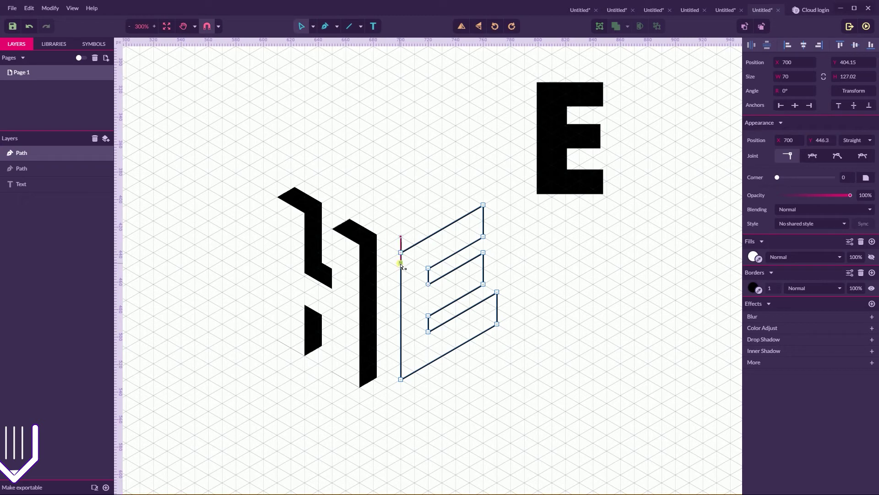
{"action": "left_click_drag", "start_coordinate": [399, 239], "coordinate": [413, 271]}
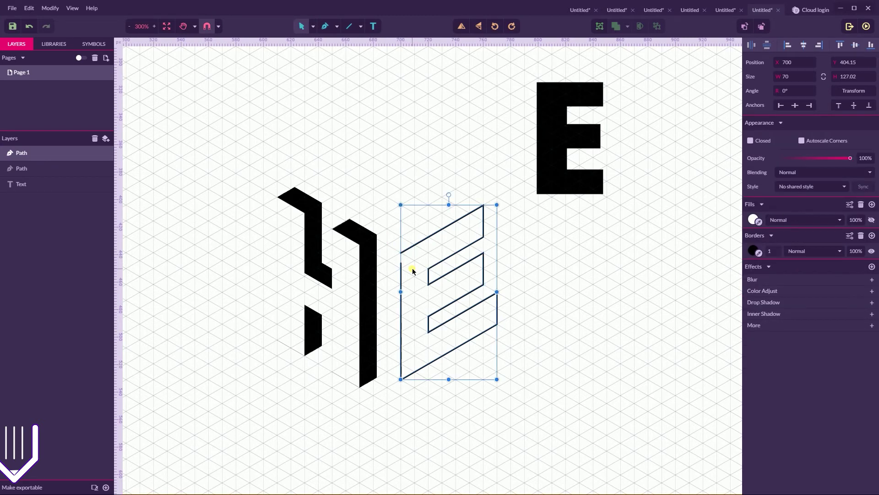
Step: Join the E path's two open ends into a closed outline
{"action": "left_click", "coordinate": [29, 7]}
{"action": "mouse_move", "coordinate": [50, 8]}
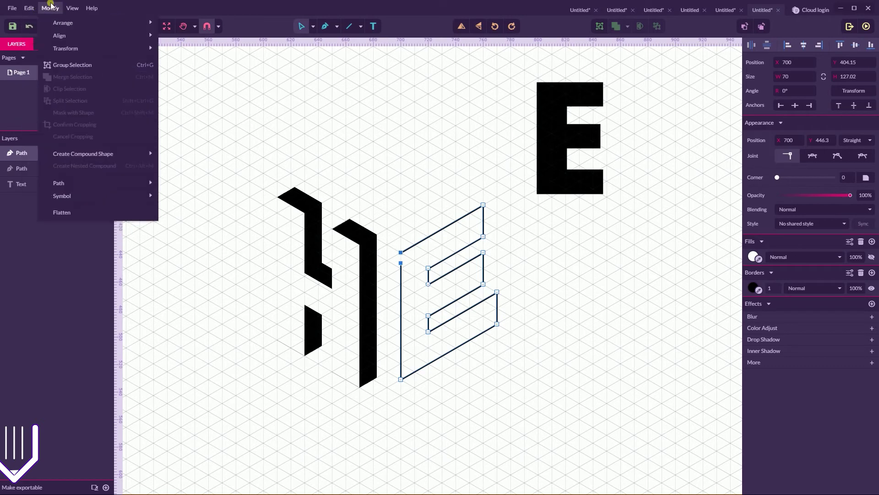
{"action": "mouse_move", "coordinate": [59, 183]}
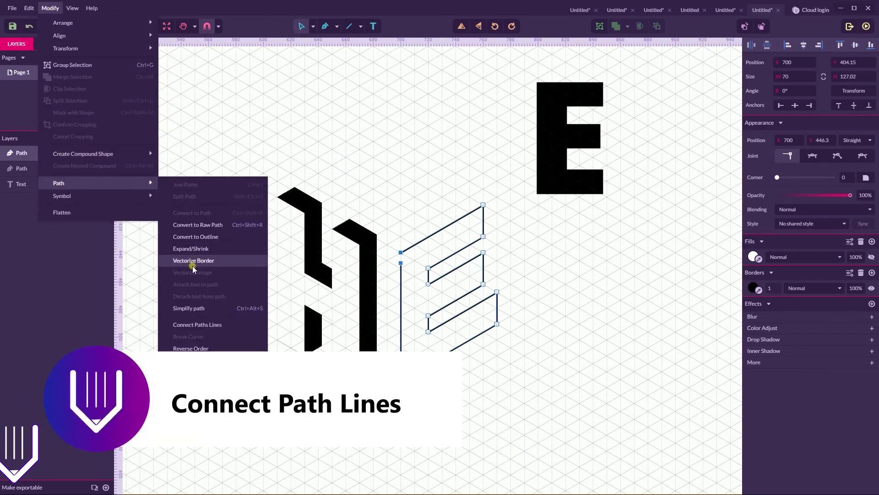
{"action": "left_click", "coordinate": [207, 326]}
{"action": "left_click", "coordinate": [377, 177]}
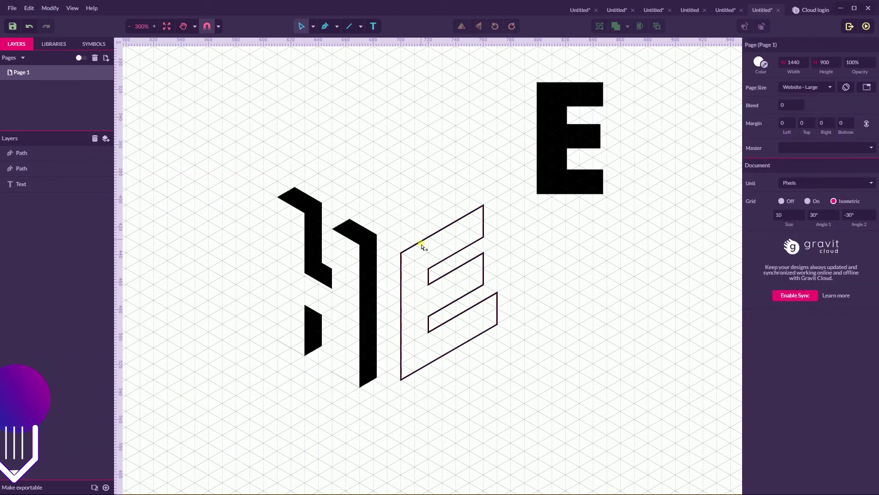
Step: Shift the E's inner segment and lower right edge left onto the grid, checking the inner corners
{"action": "left_click", "coordinate": [337, 26]}
{"action": "left_click", "coordinate": [318, 53]}
{"action": "left_click_drag", "start_coordinate": [483, 270], "coordinate": [480, 365]}
{"action": "left_click", "coordinate": [498, 295]}
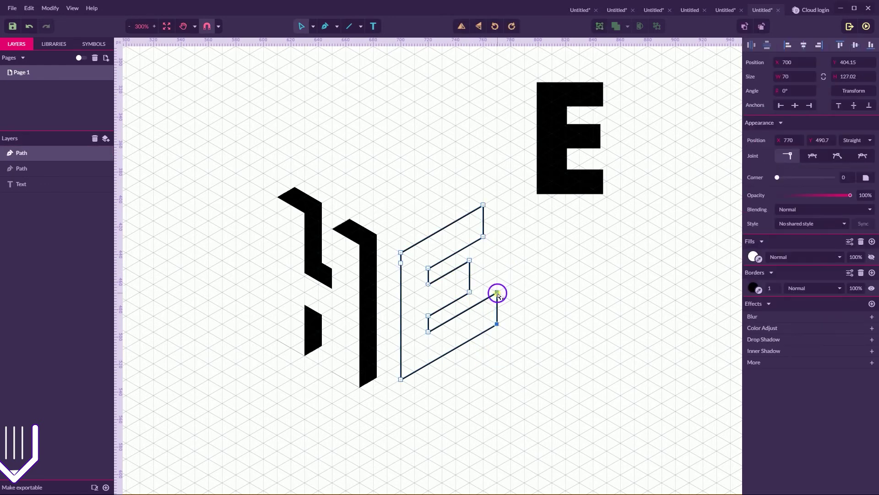
{"action": "left_click_drag", "start_coordinate": [497, 292], "coordinate": [483, 300]}
{"action": "left_click", "coordinate": [498, 274]}
{"action": "left_click", "coordinate": [428, 284]}
{"action": "left_click", "coordinate": [428, 316], "text": "shift"}
{"action": "left_click", "coordinate": [428, 331], "text": "shift"}
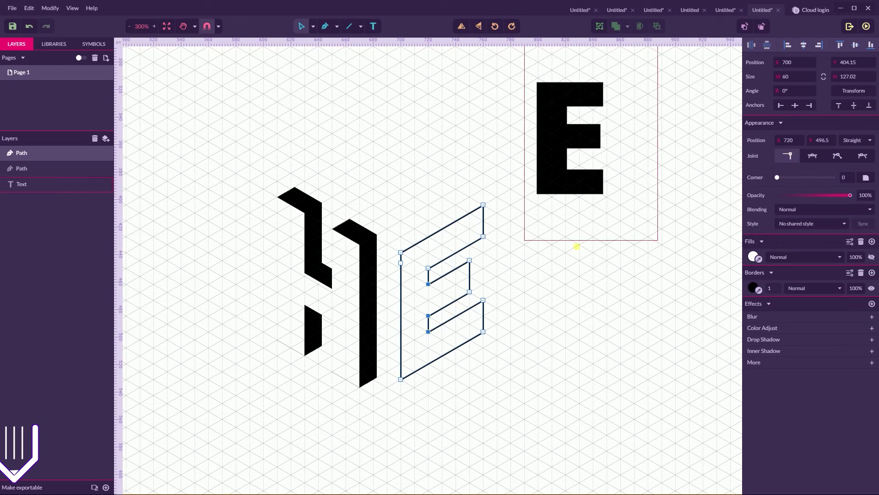
{"action": "left_click", "coordinate": [429, 268], "text": "shift"}
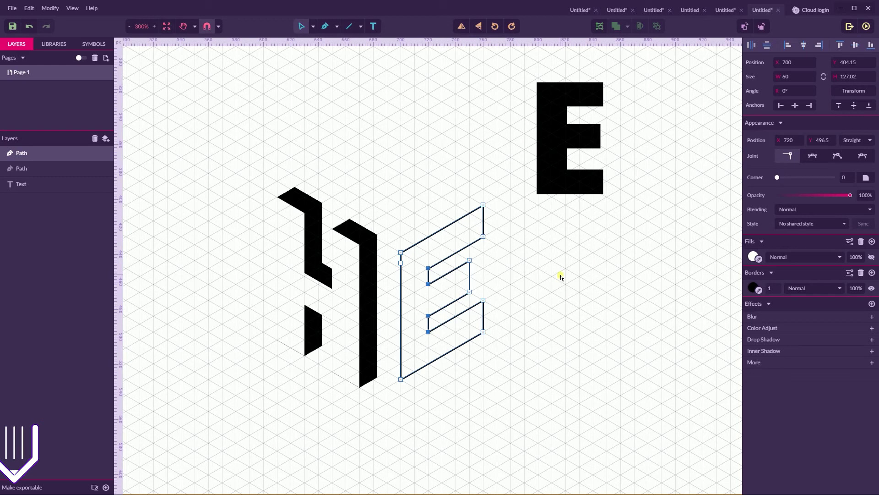
{"action": "left_click", "coordinate": [591, 270]}
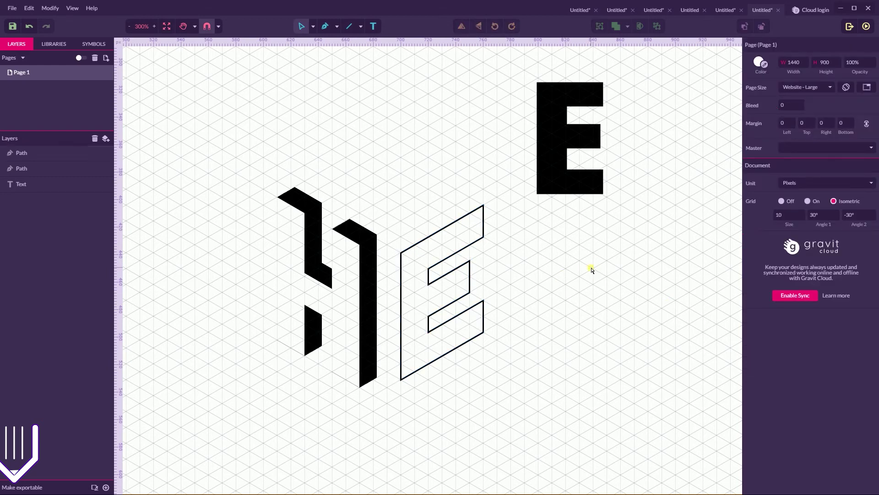
Step: Change the isometric grid size from 10 to 6, then reselect the E path
{"action": "left_click", "coordinate": [444, 280]}
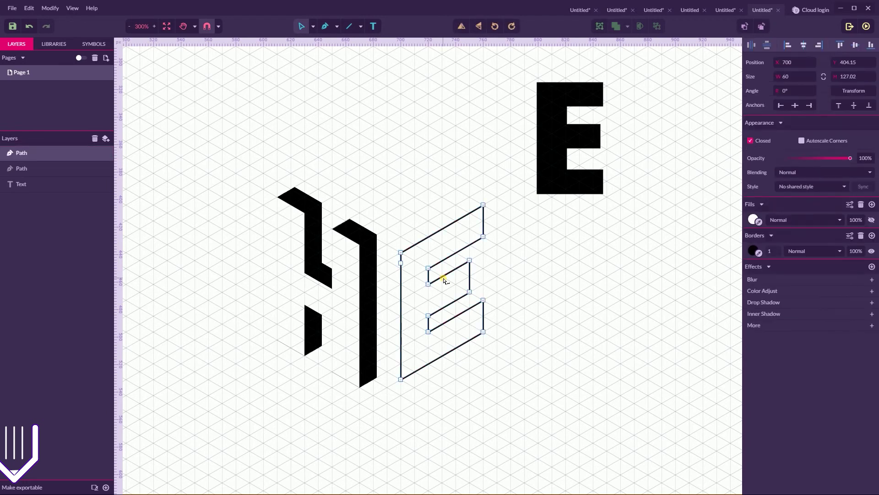
{"action": "left_click", "coordinate": [602, 260]}
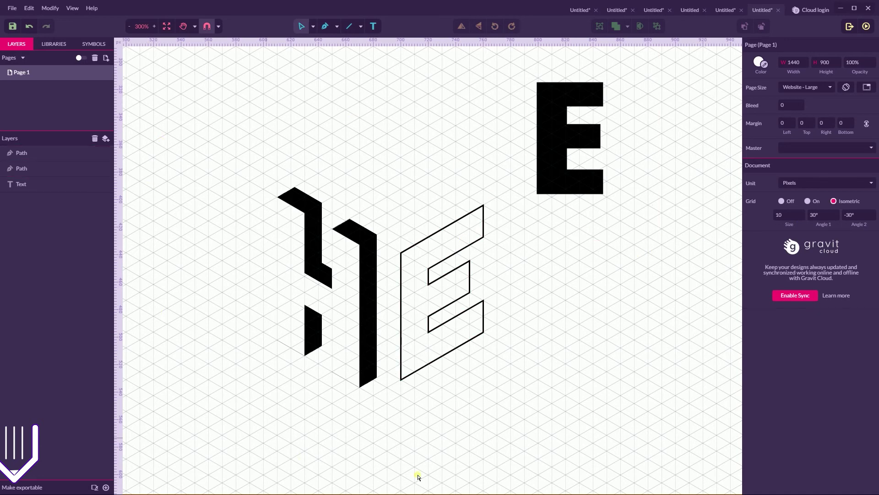
{"action": "double_click", "coordinate": [791, 218]}
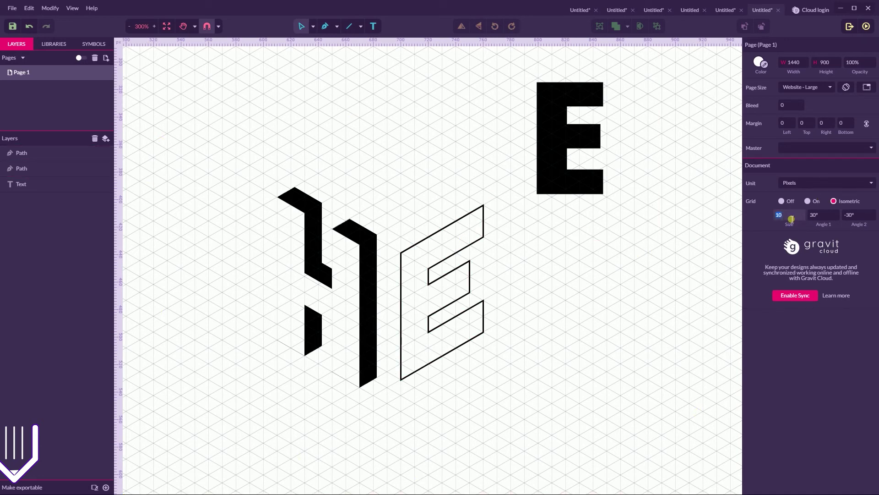
{"action": "type", "text": "6"}
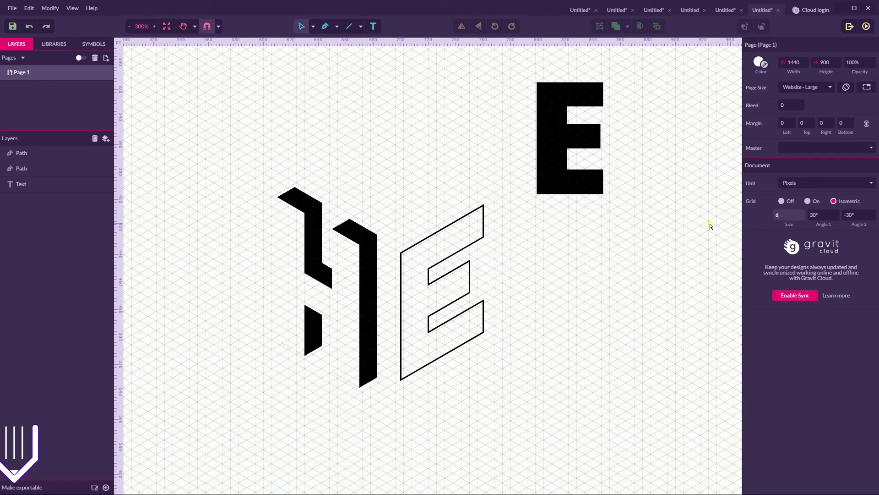
{"action": "left_click", "coordinate": [312, 26]}
{"action": "left_click", "coordinate": [330, 41]}
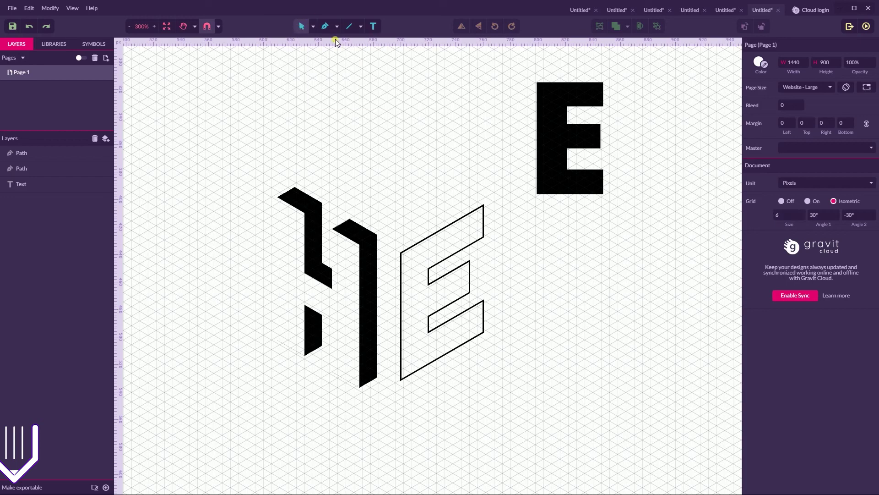
{"action": "left_click", "coordinate": [426, 241]}
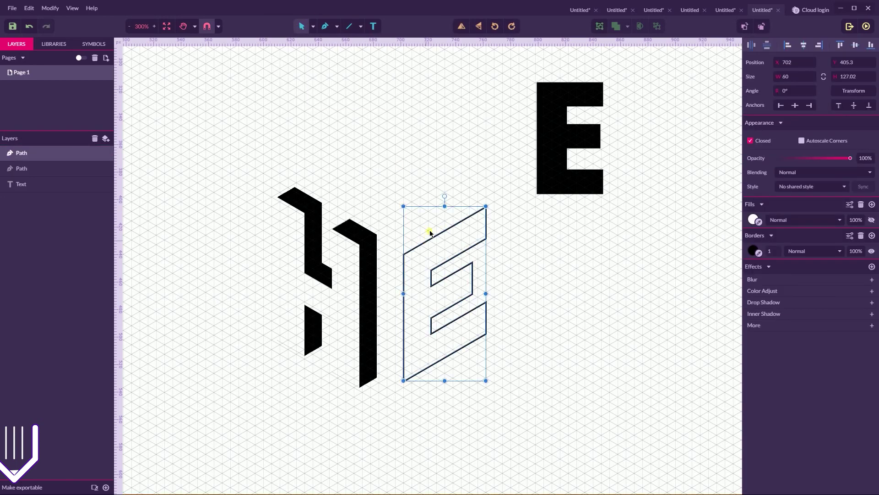
Step: Switch to the Subselect tool and zoom in on the E's inner notches
{"action": "left_click", "coordinate": [436, 217]}
{"action": "left_click", "coordinate": [313, 26]}
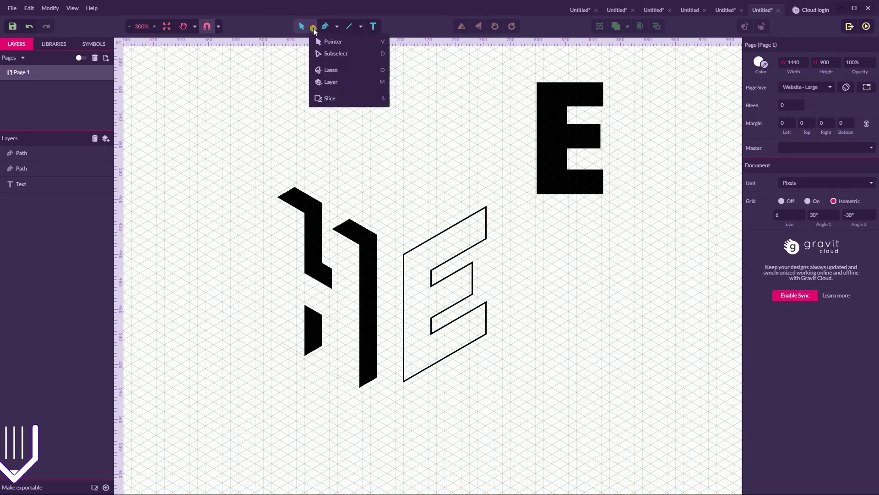
{"action": "left_click", "coordinate": [334, 53]}
{"action": "scroll", "coordinate": [545, 256], "scroll_direction": "up", "scroll_amount": 5}
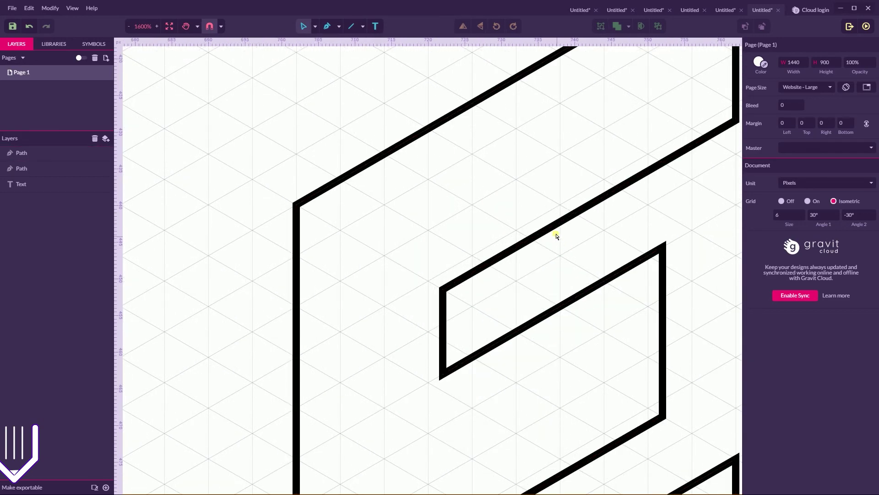
{"action": "left_click_drag", "start_coordinate": [556, 236], "coordinate": [431, 79]}
Step: Drag the E's inner notch corners onto the finer grid
{"action": "left_click_drag", "start_coordinate": [303, 209], "coordinate": [351, 146]}
{"action": "left_click_drag", "start_coordinate": [311, 374], "coordinate": [338, 386]}
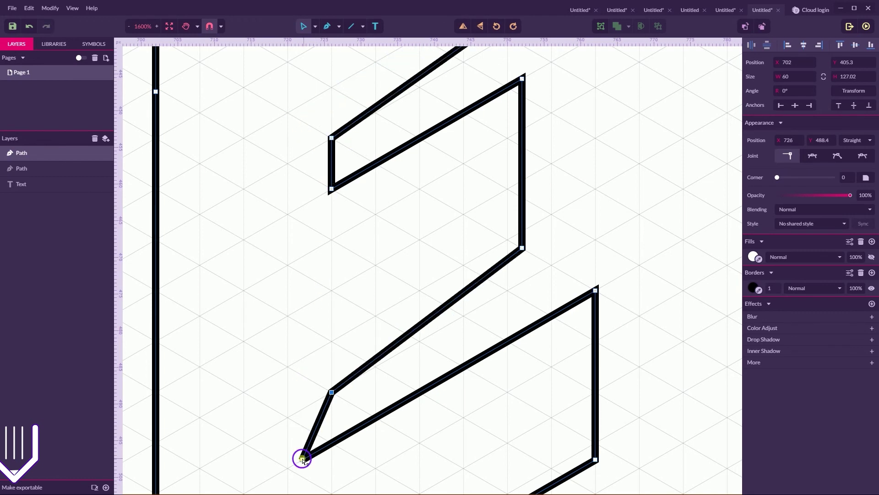
{"action": "left_click_drag", "start_coordinate": [303, 458], "coordinate": [331, 442]}
{"action": "left_click_drag", "start_coordinate": [329, 387], "coordinate": [331, 341]}
{"action": "left_click_drag", "start_coordinate": [523, 248], "coordinate": [523, 239]}
{"action": "left_click_drag", "start_coordinate": [522, 78], "coordinate": [508, 87]}
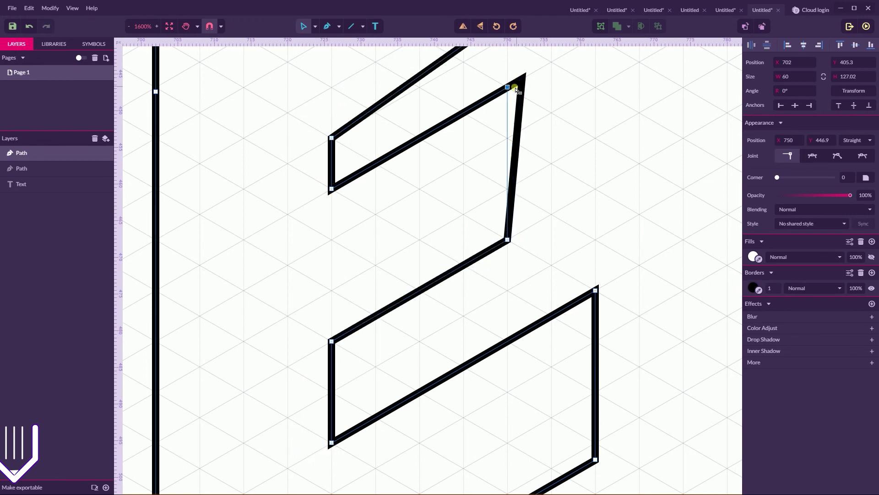
{"action": "scroll", "coordinate": [540, 133], "scroll_direction": "up", "scroll_amount": 5}
{"action": "left_click_drag", "start_coordinate": [331, 321], "coordinate": [331, 270]}
{"action": "left_click_drag", "start_coordinate": [598, 140], "coordinate": [596, 127]}
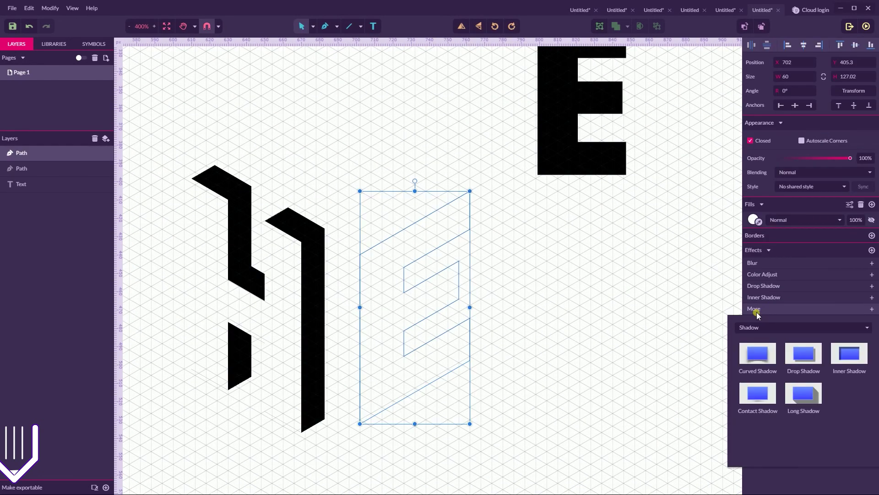
Step: Add a long shadow effect to the E outline, keeping its white fill
{"action": "left_click", "coordinate": [804, 394]}
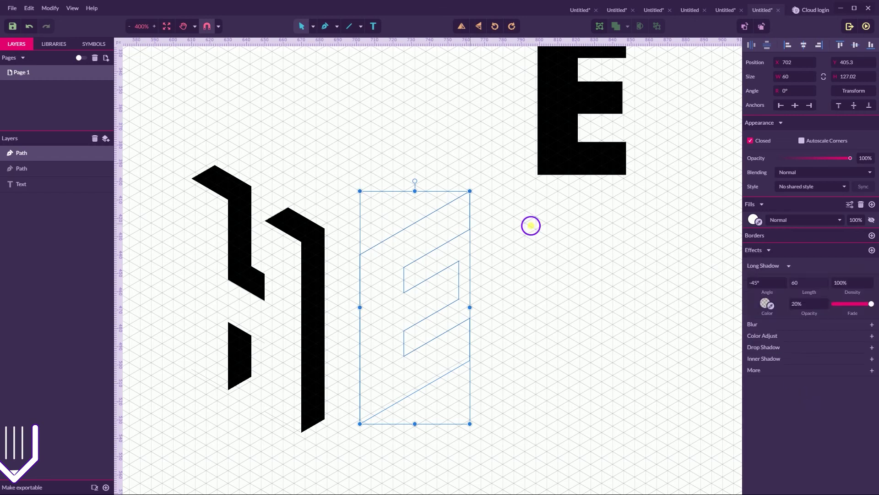
{"action": "left_click", "coordinate": [530, 225]}
{"action": "left_click", "coordinate": [423, 232]}
{"action": "left_click", "coordinate": [752, 220]}
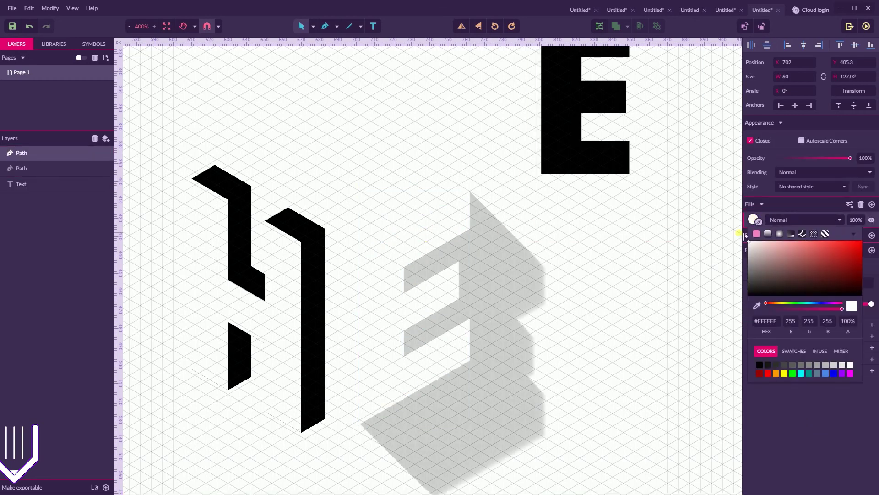
{"action": "left_click", "coordinate": [440, 235]}
Step: Set the long shadow to 100% opacity, 150° angle and zero fade
{"action": "left_click", "coordinate": [785, 304]}
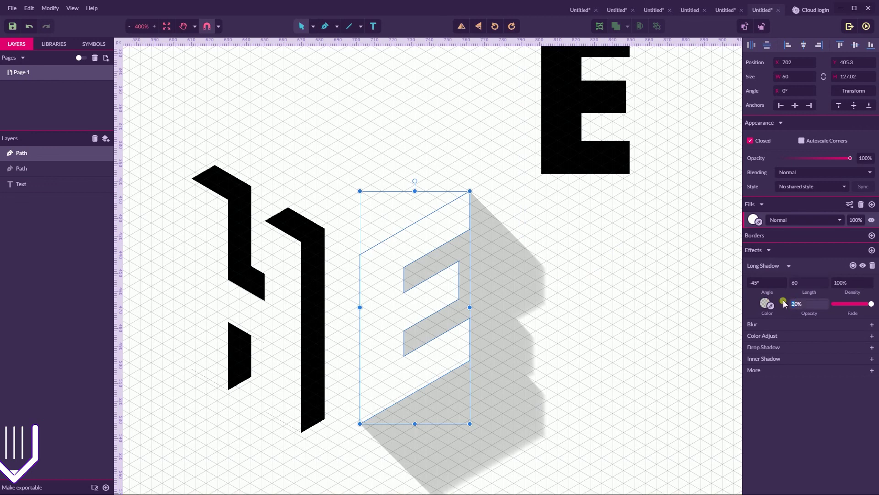
{"action": "type", "text": "10"}
{"action": "key", "text": "Return"}
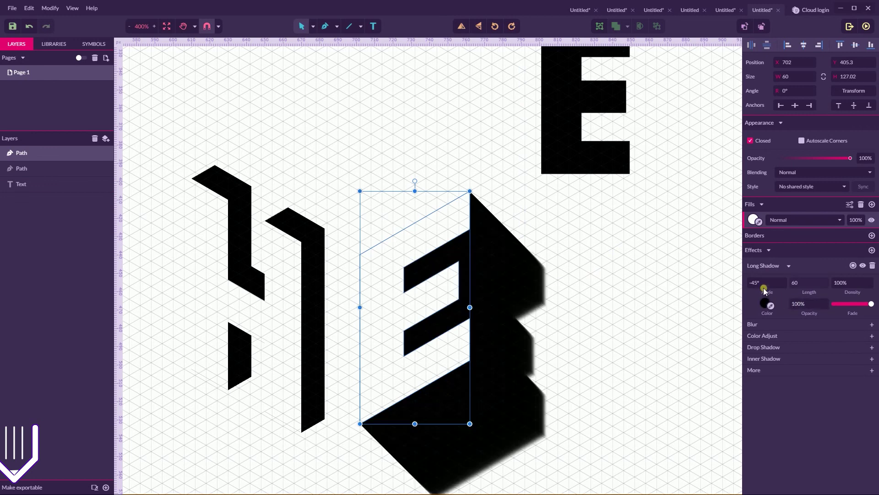
{"action": "left_click", "coordinate": [763, 287]}
{"action": "key", "text": "BackSpace"}
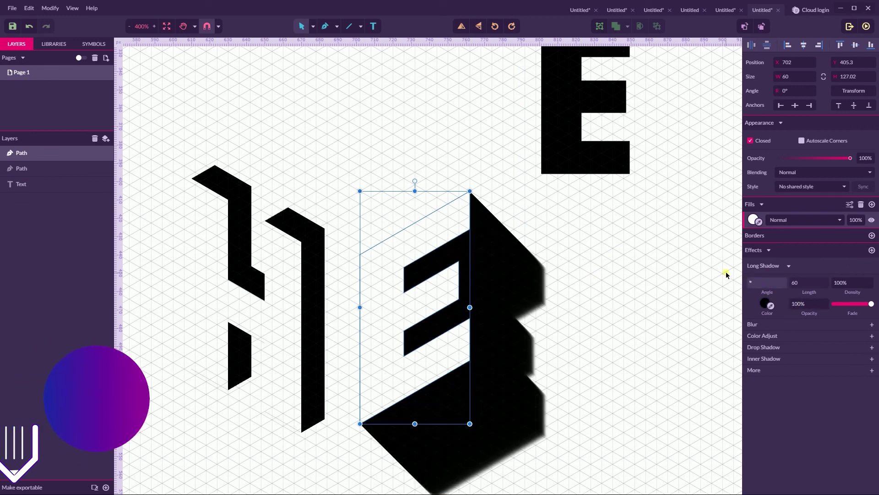
{"action": "type", "text": "1"}
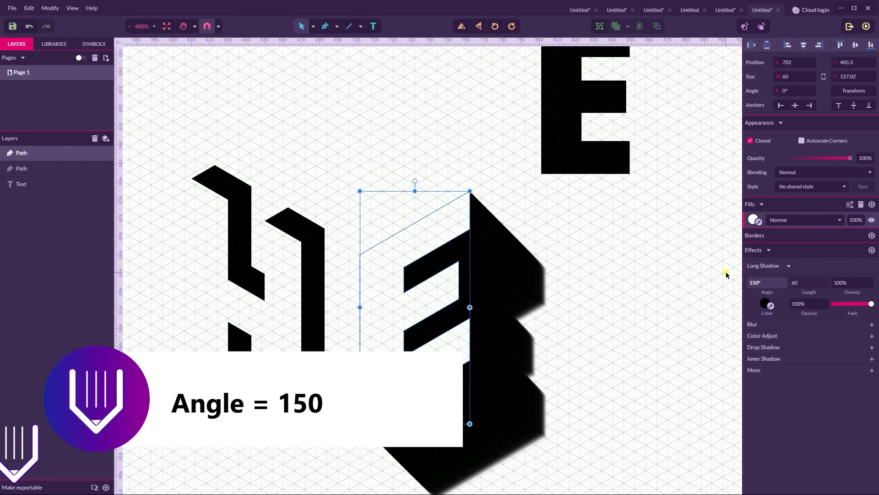
{"action": "type", "text": "50"}
{"action": "key", "text": "Return"}
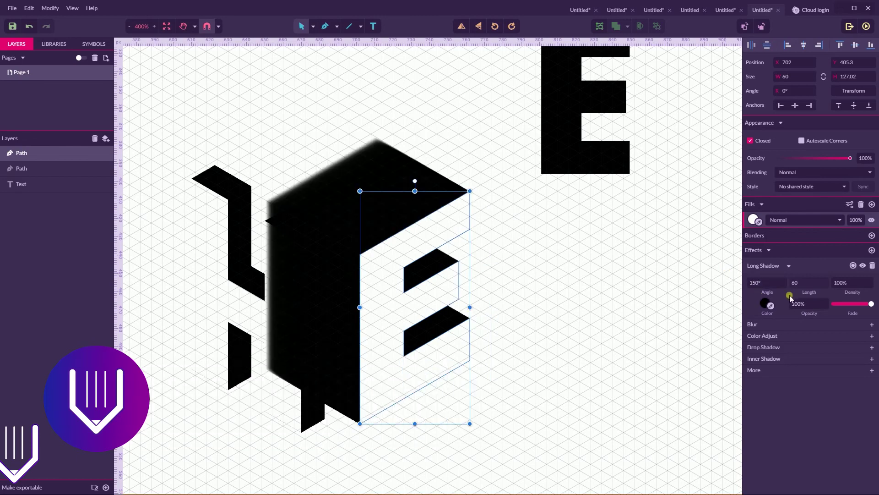
{"action": "left_click", "coordinate": [848, 304]}
Step: Set the long shadow length to 20
{"action": "left_click", "coordinate": [805, 287]}
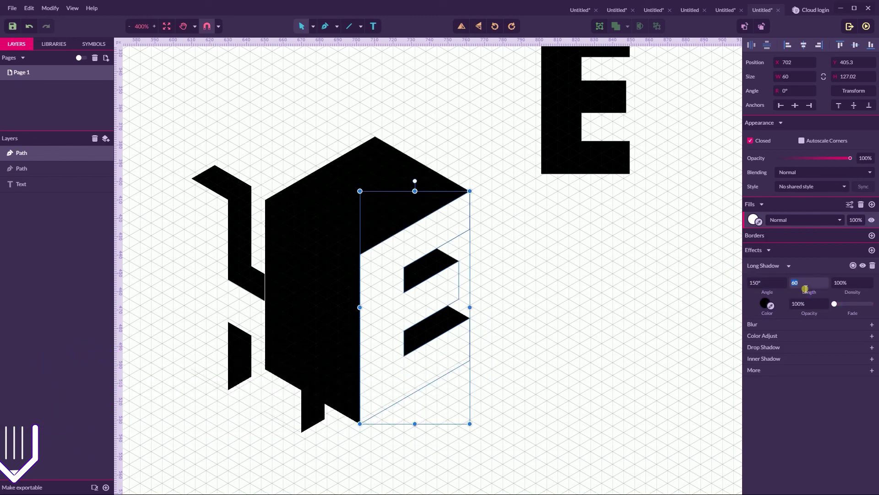
{"action": "type", "text": "37"}
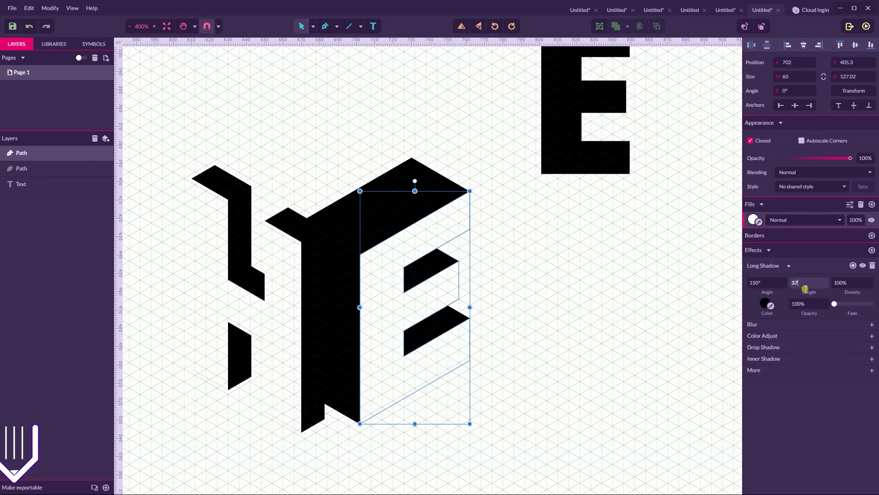
{"action": "key", "text": "BackSpace"}
{"action": "key", "text": "BackSpace"}
{"action": "type", "text": "15"}
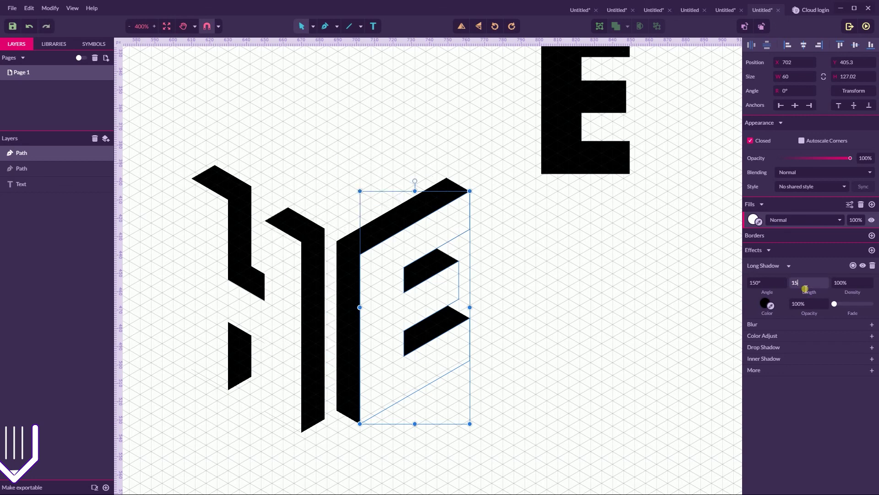
{"action": "key", "text": "BackSpace"}
{"action": "type", "text": "9"}
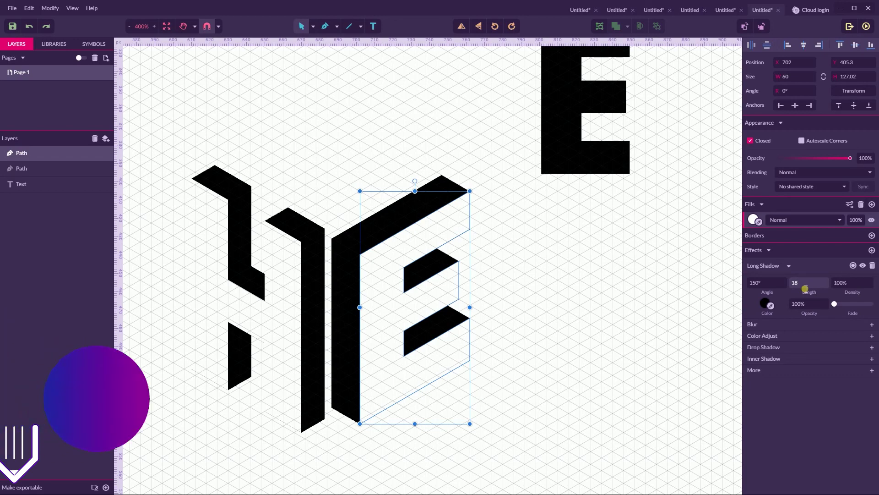
{"action": "key", "text": "BackSpace"}
{"action": "type", "text": "8"}
{"action": "key", "text": "BackSpace"}
{"action": "type", "text": "2"}
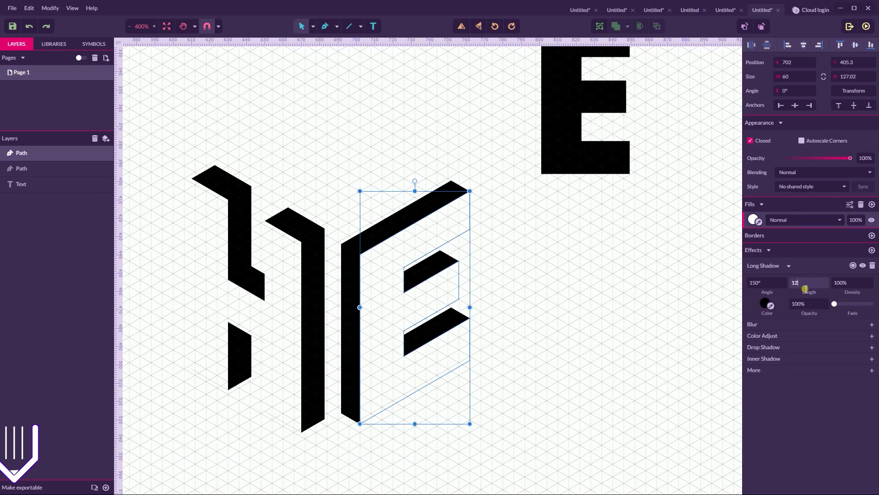
{"action": "key", "text": "Return"}
{"action": "key", "text": "Up"}
{"action": "key", "text": "Up"}
{"action": "key", "text": "Up"}
{"action": "key", "text": "Up"}
{"action": "key", "text": "Up"}
{"action": "key", "text": "Up"}
{"action": "key", "text": "Up"}
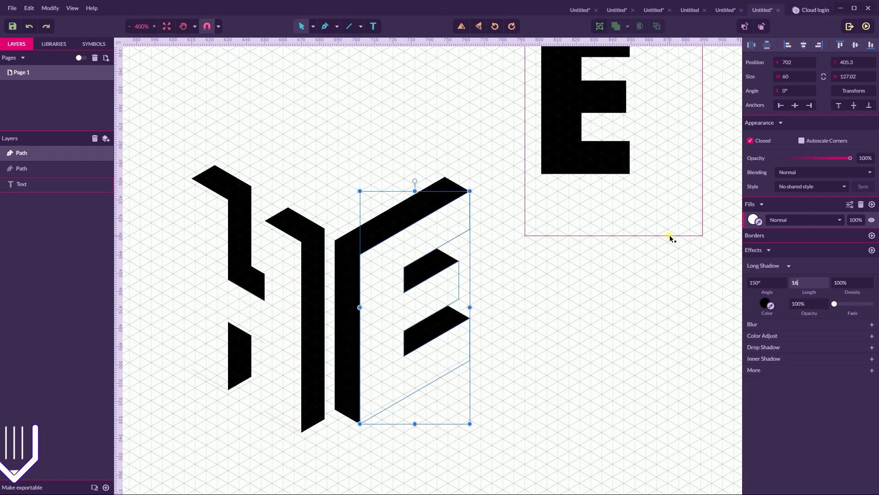
{"action": "key", "text": "Up"}
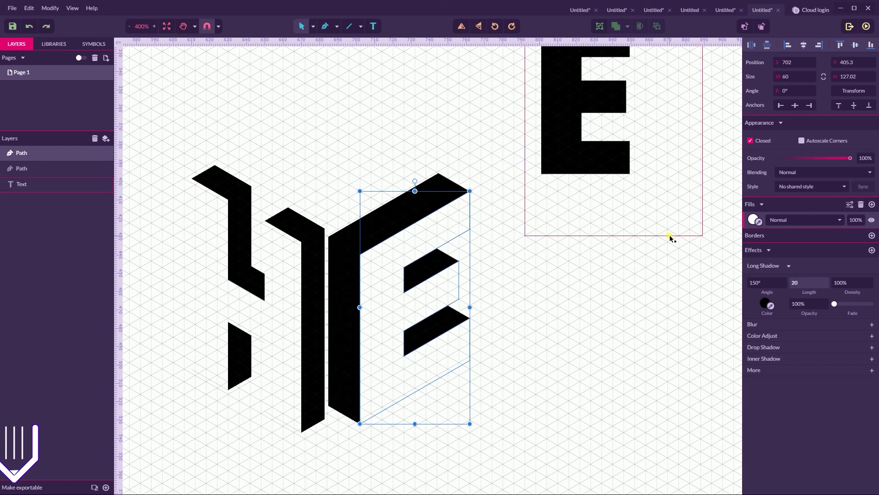
Step: Deselect the E to view the finished extrusion
{"action": "left_click", "coordinate": [447, 211]}
{"action": "left_click", "coordinate": [434, 220]}
{"action": "left_click", "coordinate": [533, 239]}
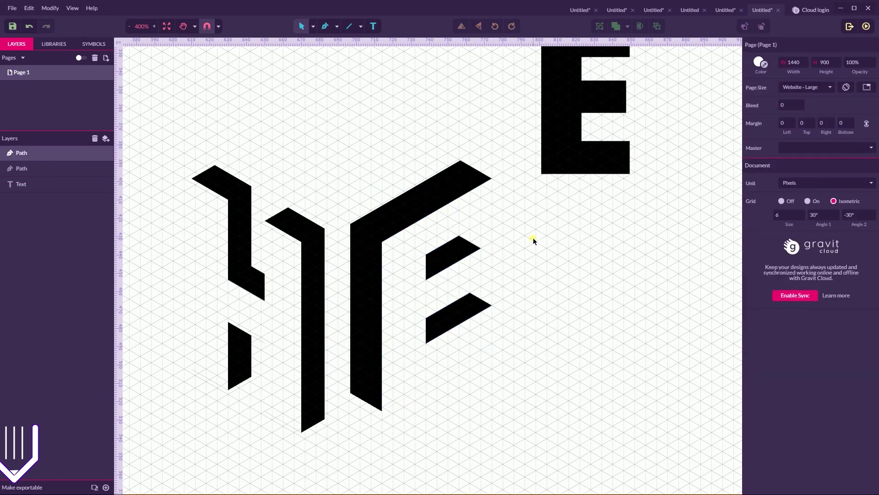